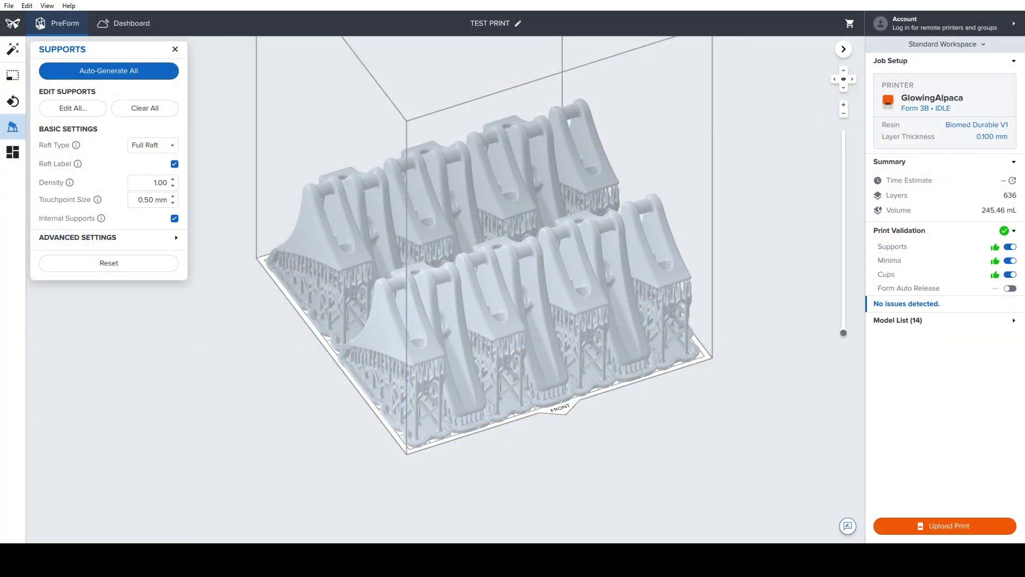
# - Orbit around the build plate to look over the 14 adapter parts from several angles
pyautogui.moveTo(791, 182); pyautogui.dragTo(668, 253, button='right')
pyautogui.moveTo(590, 280); pyautogui.dragTo(468, 267, button='right')
pyautogui.scroll(4, 467, 271)
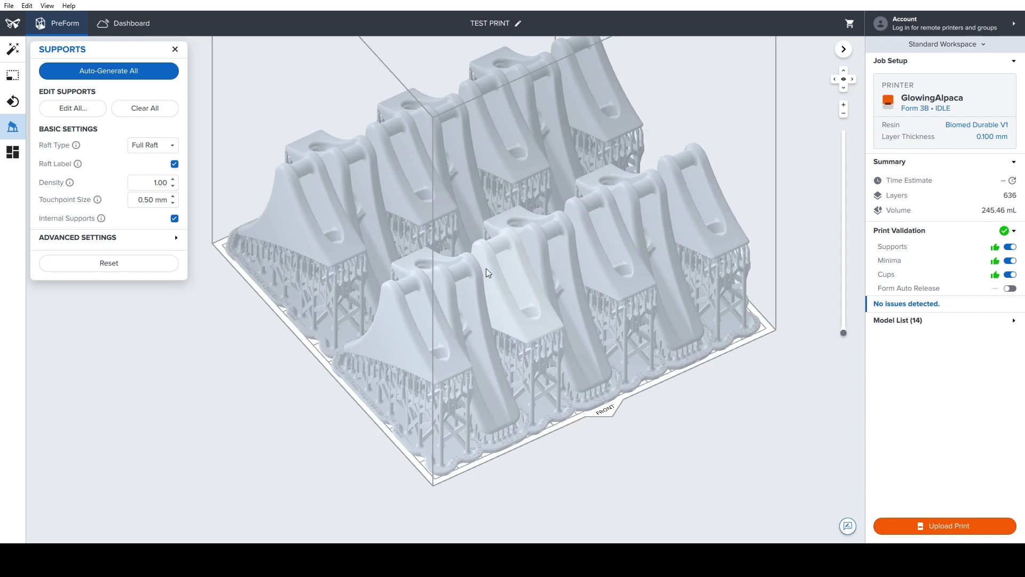
pyautogui.scroll(-4, 498, 284)
pyautogui.moveTo(509, 265); pyautogui.dragTo(384, 195, button='right')
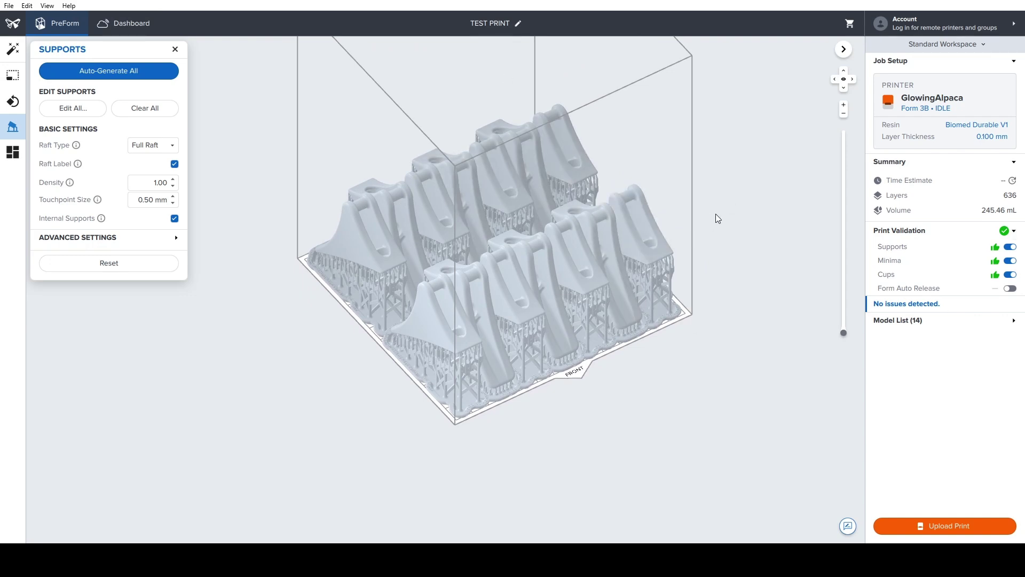
pyautogui.moveTo(716, 216); pyautogui.dragTo(467, 318, button='right')
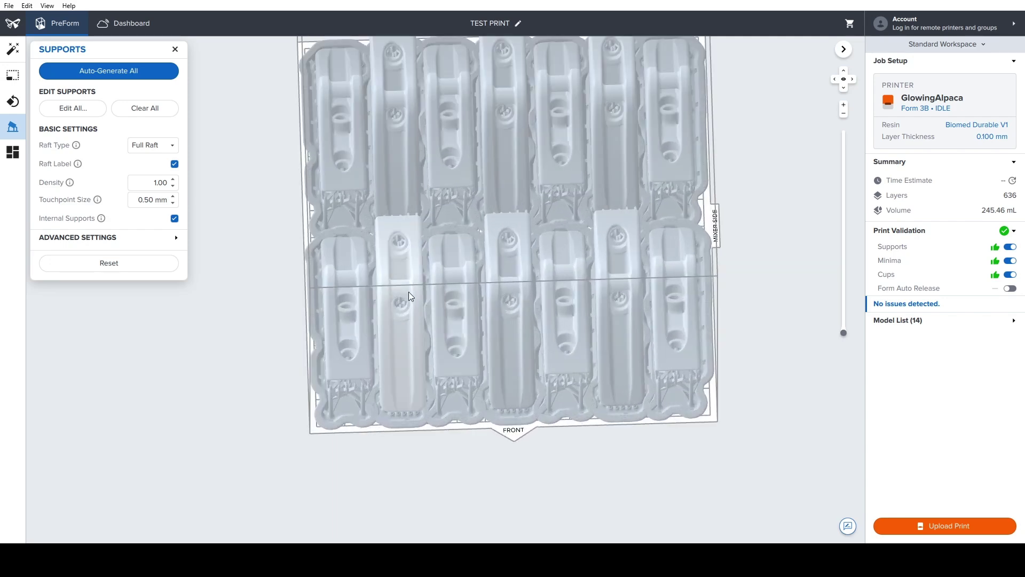
pyautogui.moveTo(408, 291); pyautogui.dragTo(449, 258, button='right')
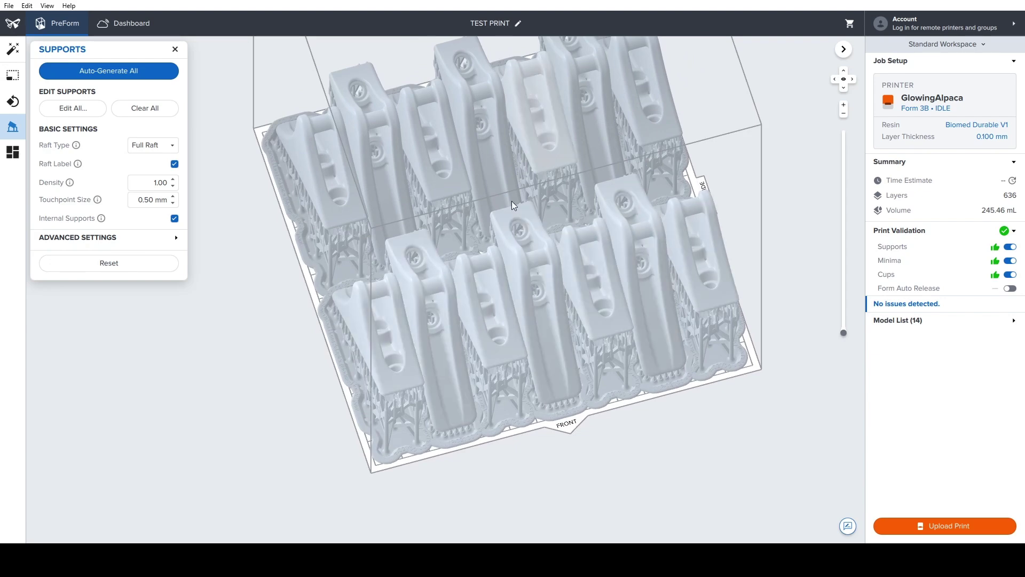
pyautogui.moveTo(512, 201); pyautogui.dragTo(553, 190, button='right')
pyautogui.scroll(-5, 554, 189)
pyautogui.moveTo(527, 266); pyautogui.dragTo(447, 267, button='right')
# - Select the adapter part at the plate front and inspect it up close
pyautogui.click(472, 302)
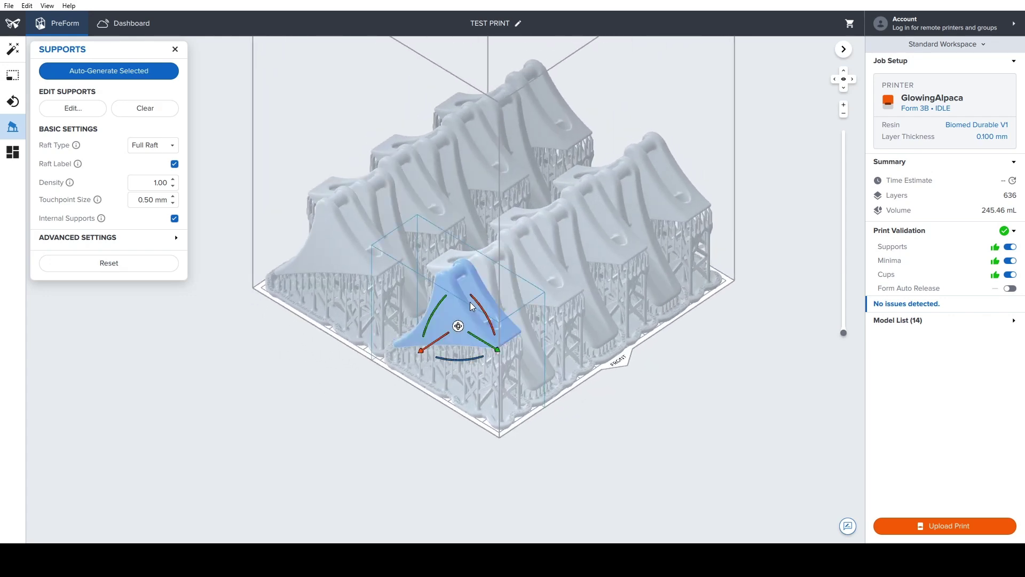
pyautogui.moveTo(354, 196); pyautogui.dragTo(331, 166, button='right')
pyautogui.moveTo(471, 323); pyautogui.dragTo(470, 256, button='right')
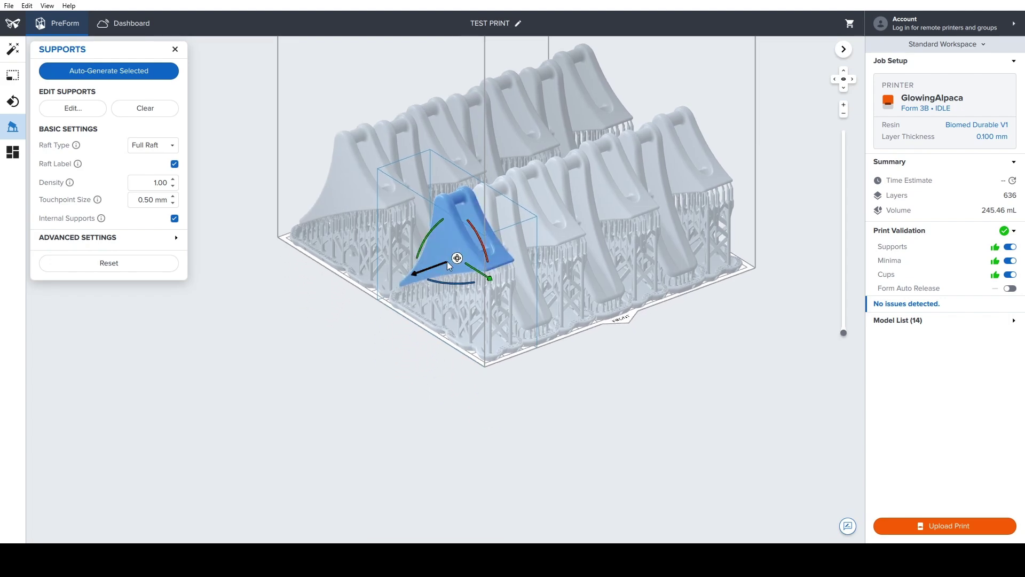
pyautogui.scroll(4, 473, 257)
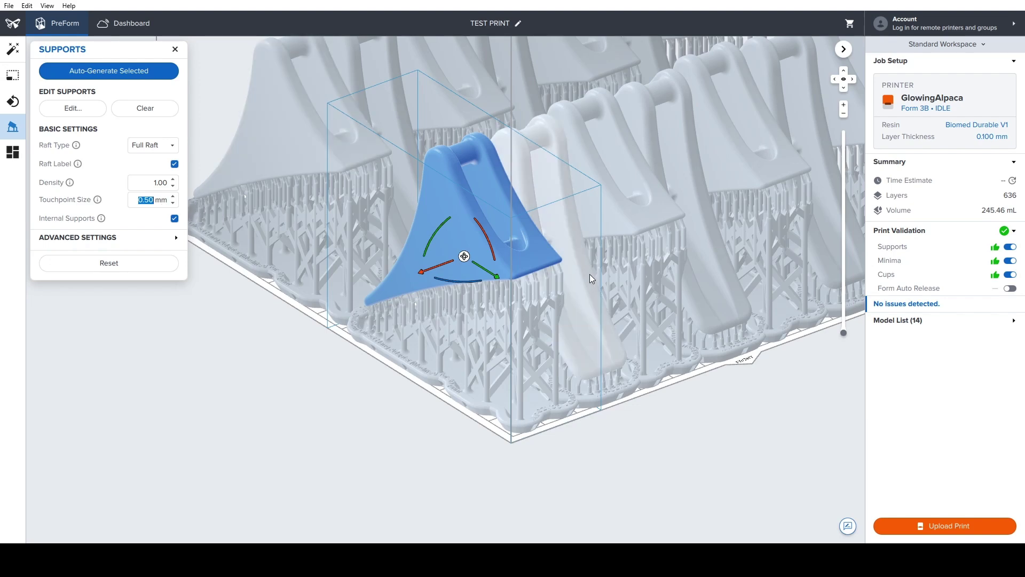
pyautogui.moveTo(589, 274)
pyautogui.mouseDown(button='right')
pyautogui.moveTo(545, 175)
pyautogui.moveTo(585, 265)
pyautogui.mouseUp(button='right')
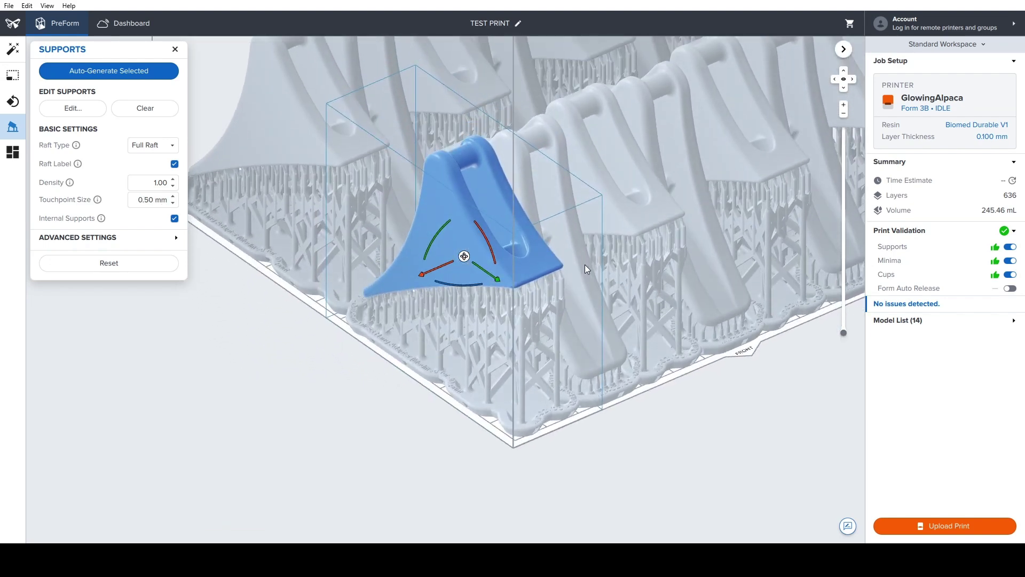
# - Deselect the part and confirm 0.50 mm touchpoint size so all supports regenerate
pyautogui.click(364, 384)
pyautogui.scroll(-3, 508, 245)
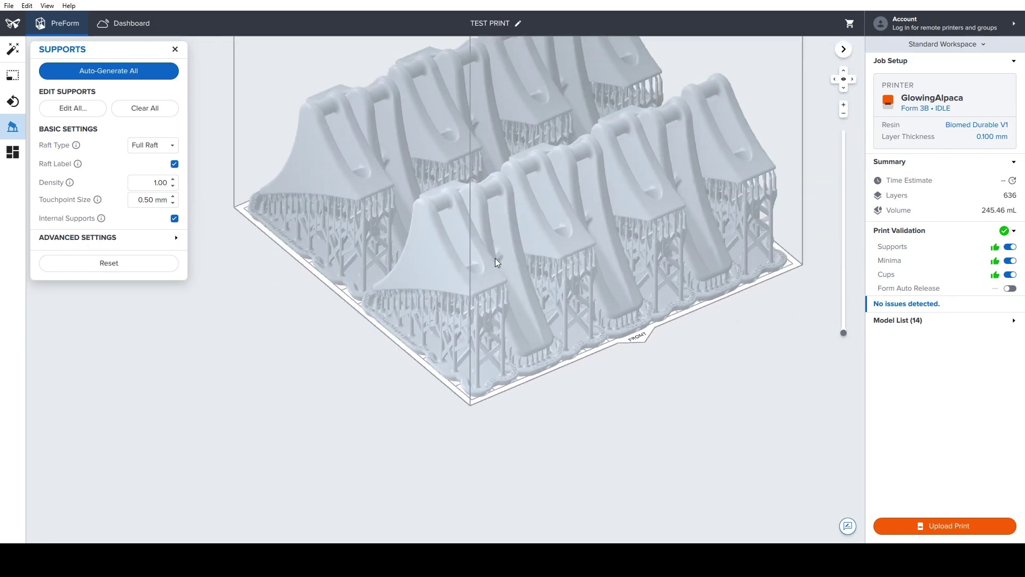
pyautogui.moveTo(496, 258); pyautogui.dragTo(492, 292, button='right')
pyautogui.moveTo(517, 223); pyautogui.dragTo(531, 174, button='right')
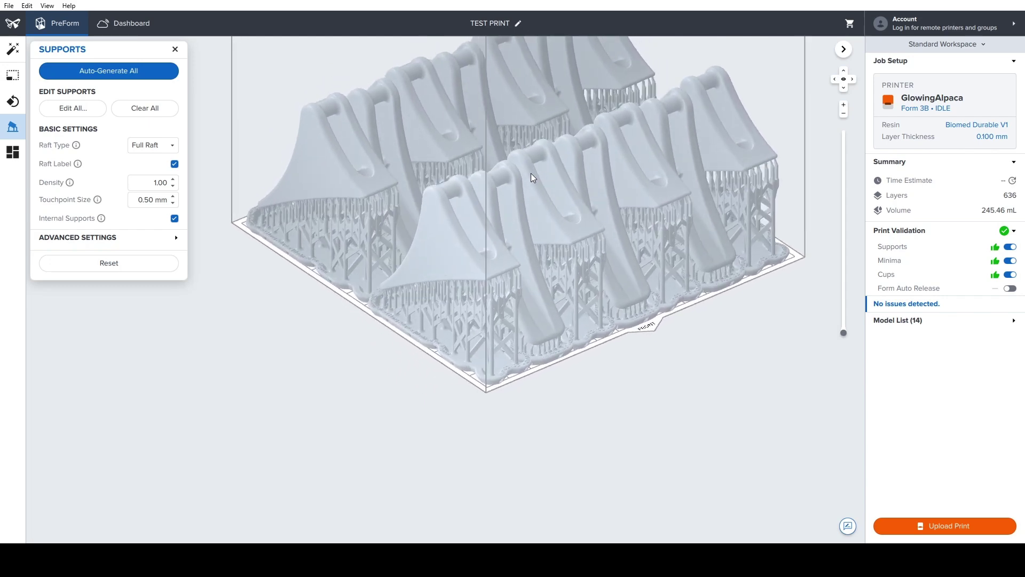
pyautogui.scroll(4, 409, 266)
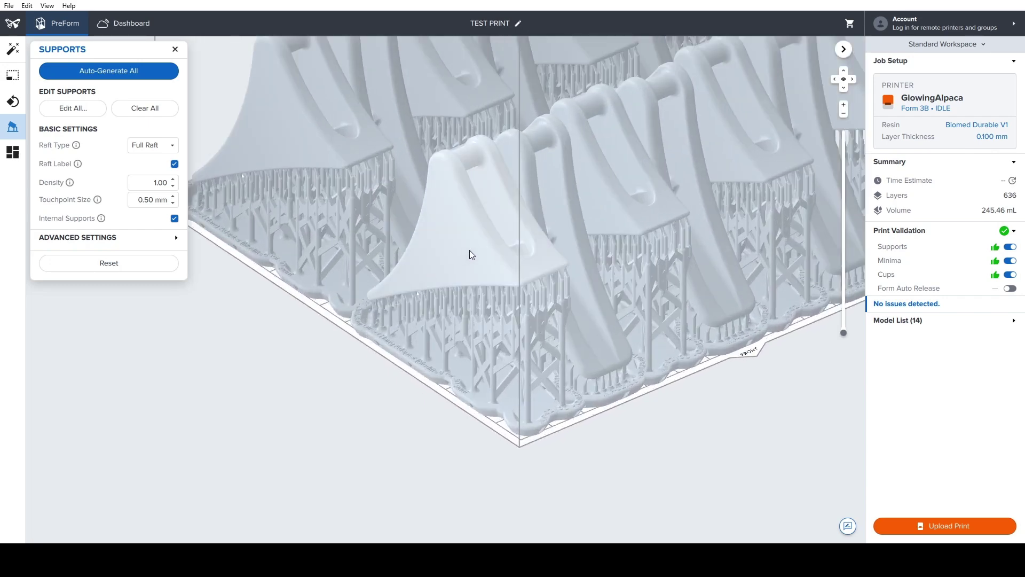
pyautogui.moveTo(470, 250); pyautogui.dragTo(473, 217, button='right')
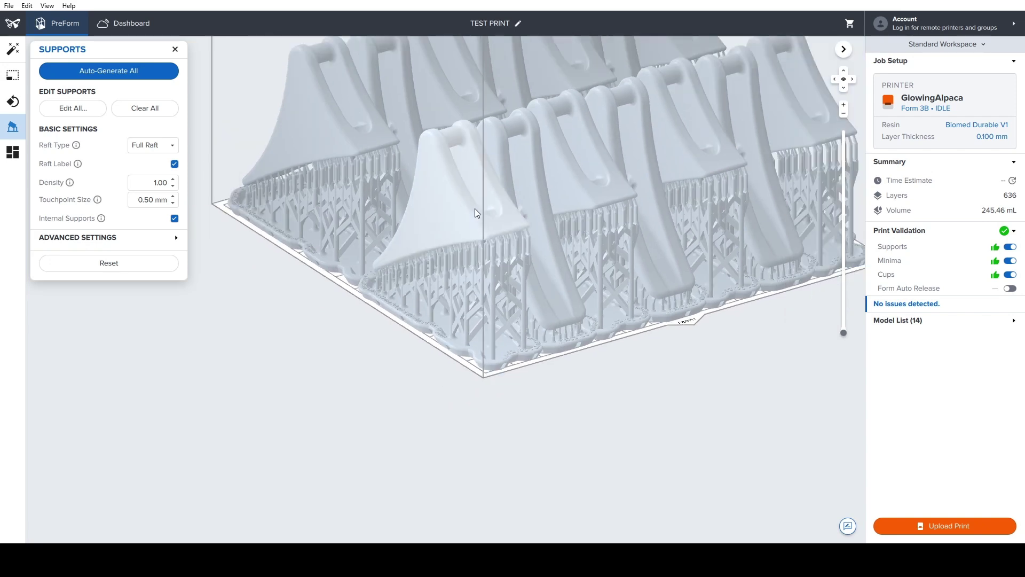
pyautogui.moveTo(475, 208); pyautogui.dragTo(486, 267, button='middle')
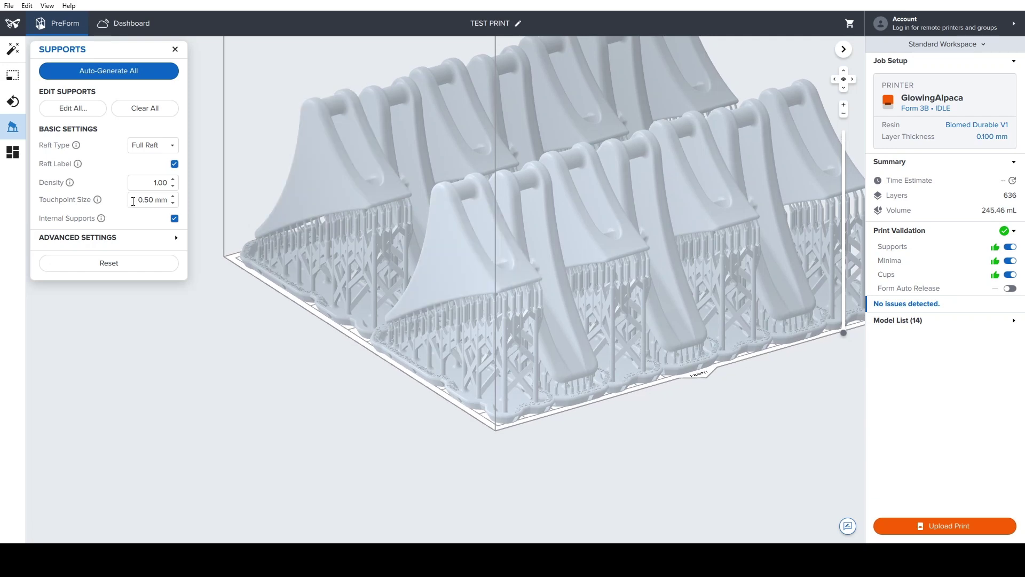
pyautogui.click(158, 205)
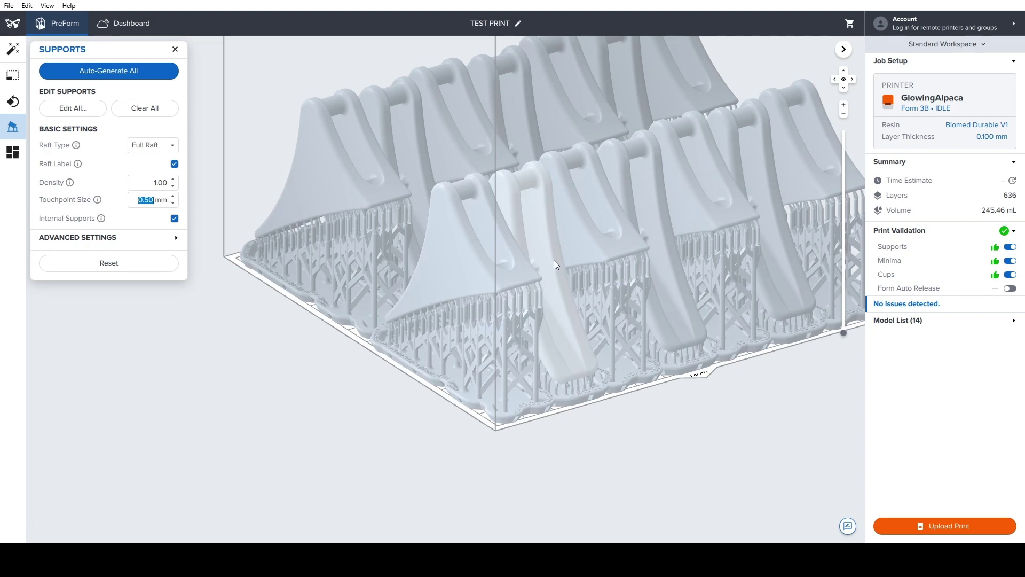
pyautogui.scroll(8, 553, 261)
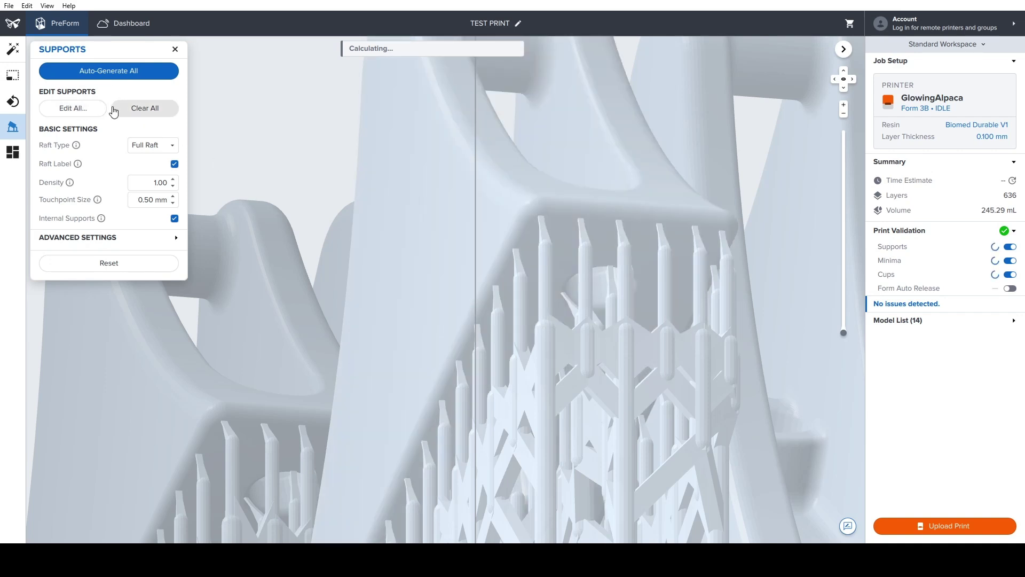
# - Open Edit Supports in Create mode and add a support point inside the outlined cup
pyautogui.click(75, 108)
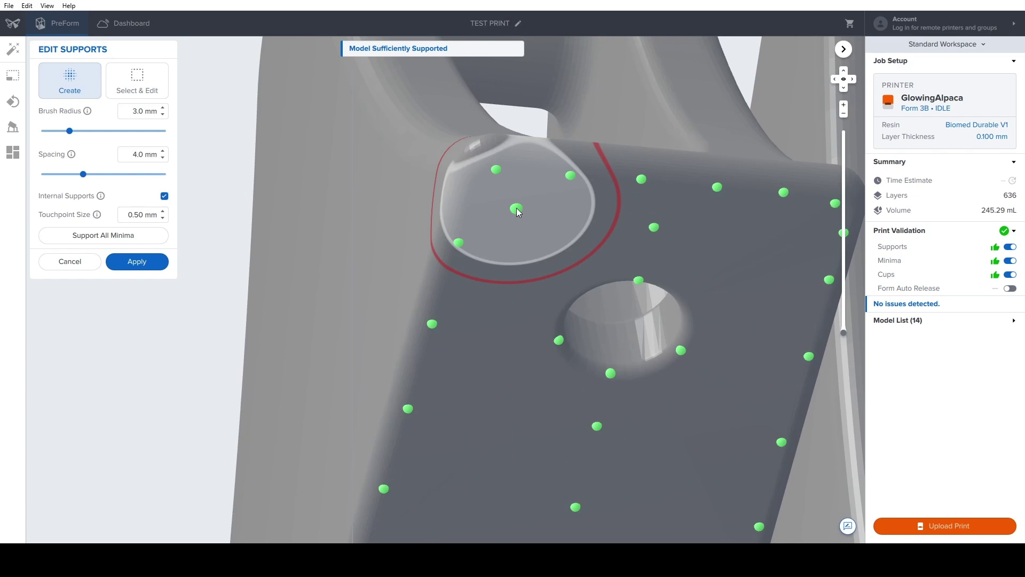
pyautogui.scroll(3, 520, 188)
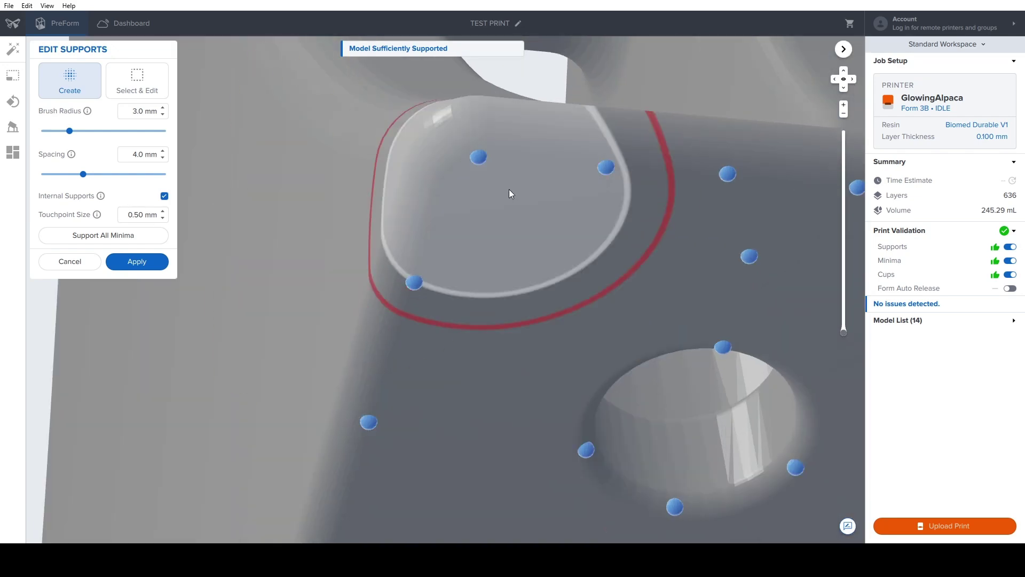
pyautogui.moveTo(510, 192)
pyautogui.mouseDown(button='right')
pyautogui.moveTo(462, 160)
pyautogui.moveTo(601, 187)
pyautogui.moveTo(547, 186)
pyautogui.moveTo(467, 156)
pyautogui.mouseUp(button='right')
pyautogui.scroll(-3, 589, 202)
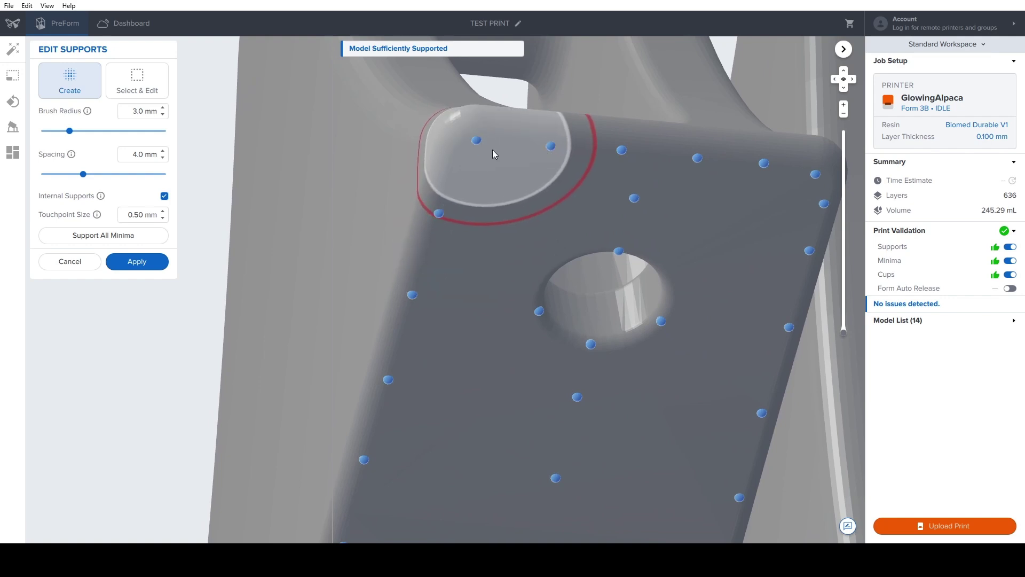
pyautogui.scroll(2, 493, 150)
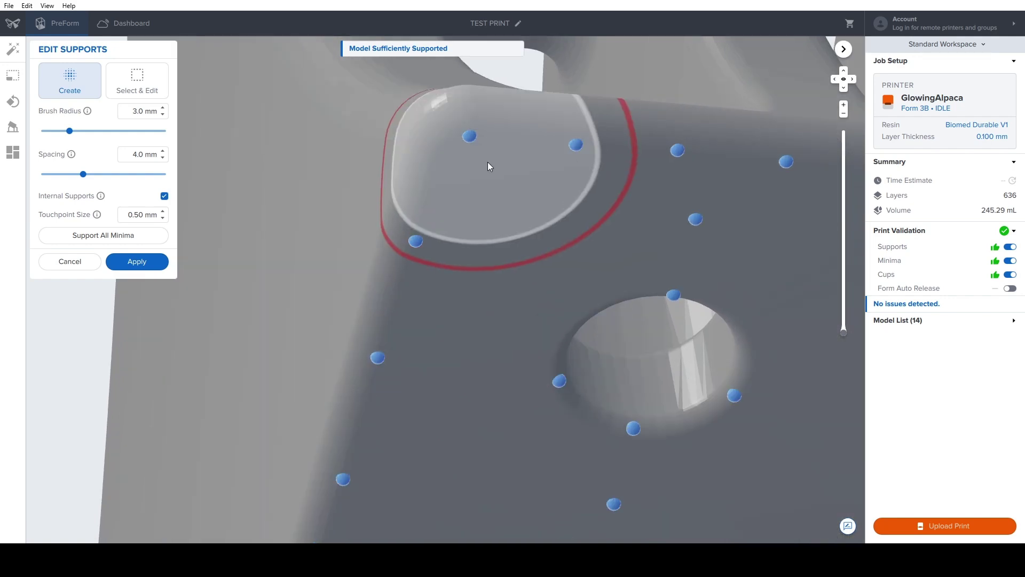
pyautogui.scroll(-3, 488, 162)
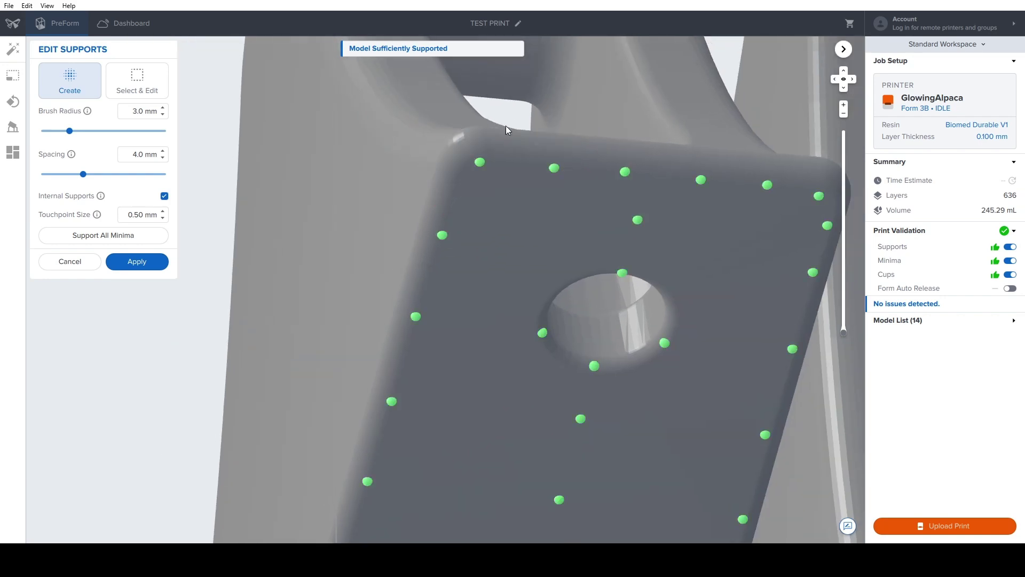
pyautogui.scroll(3, 496, 169)
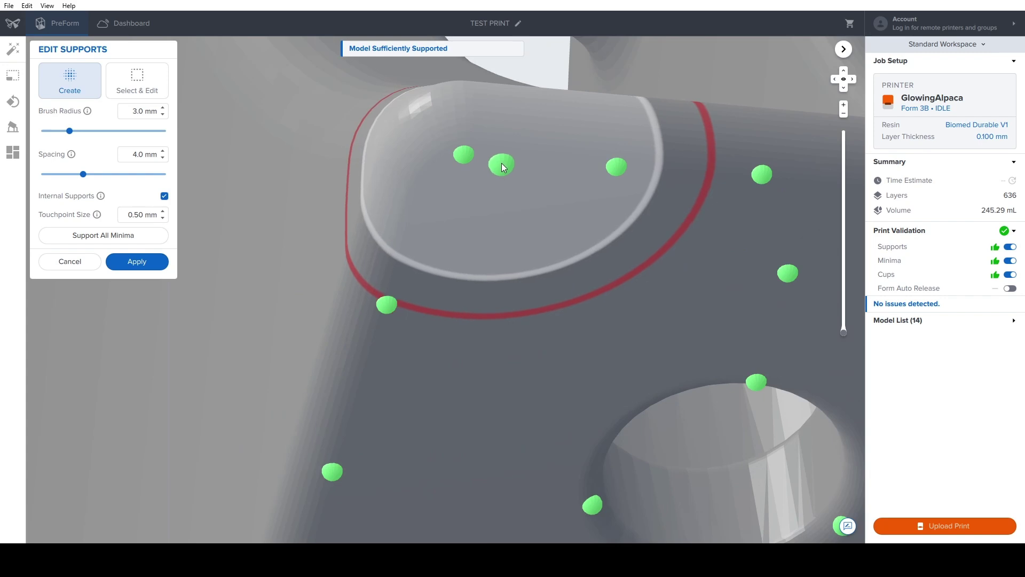
pyautogui.scroll(2, 500, 156)
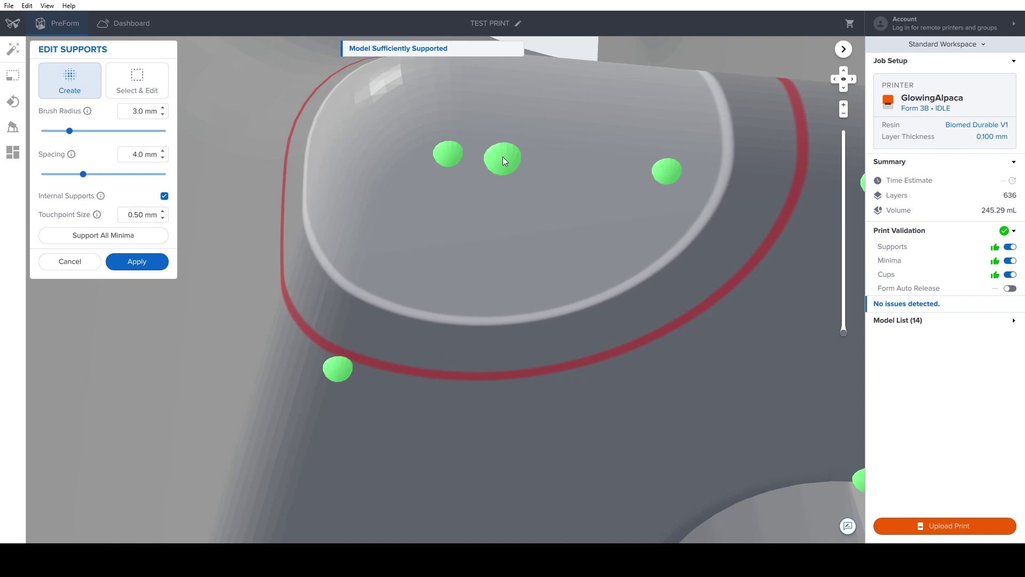
pyautogui.click(501, 156)
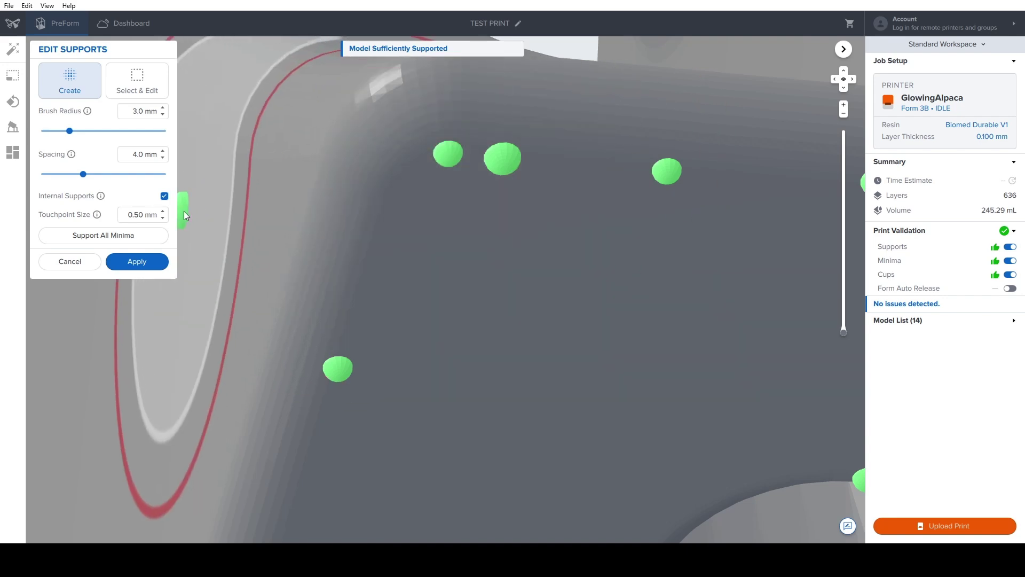
# - Switch to 0.40 mm touchpoints and add a support inside the recessed rim
pyautogui.click(164, 218)
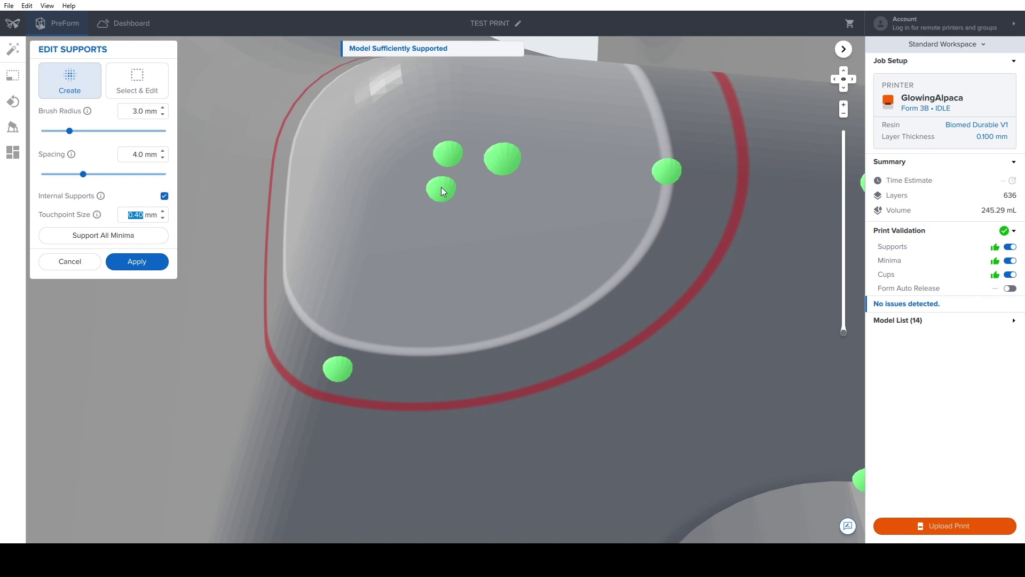
pyautogui.click(441, 188)
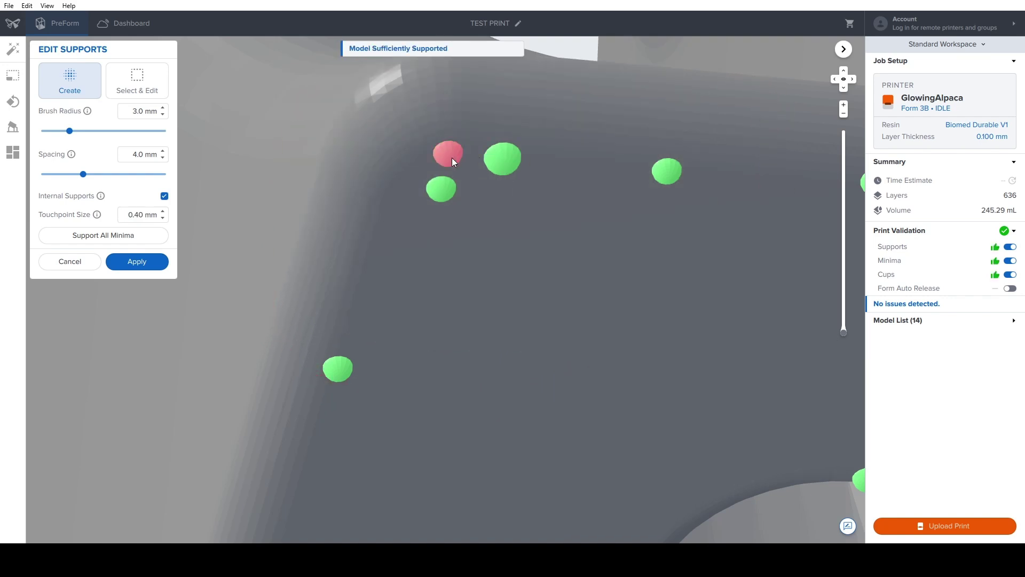
pyautogui.scroll(-3, 452, 160)
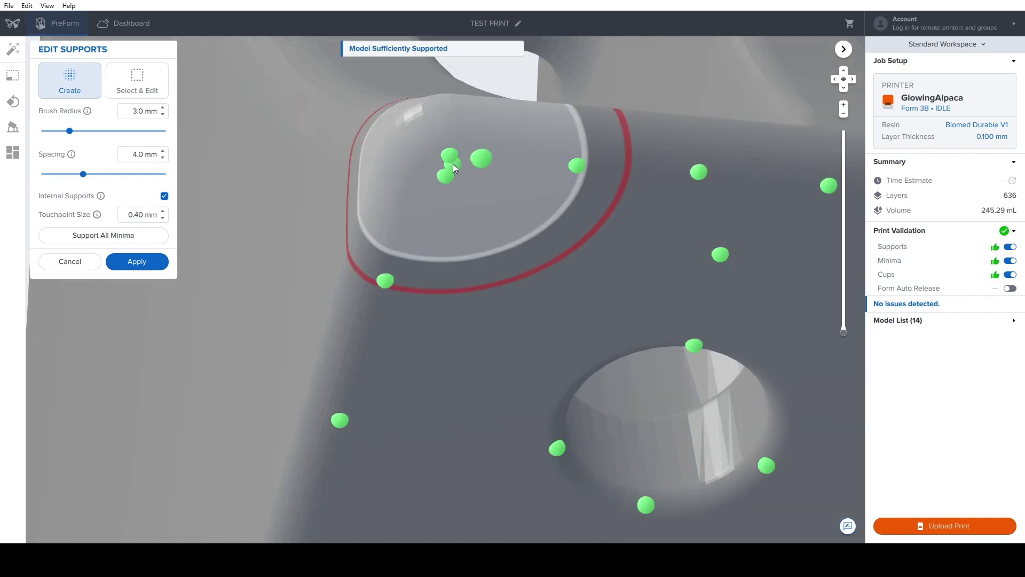
pyautogui.scroll(2, 453, 164)
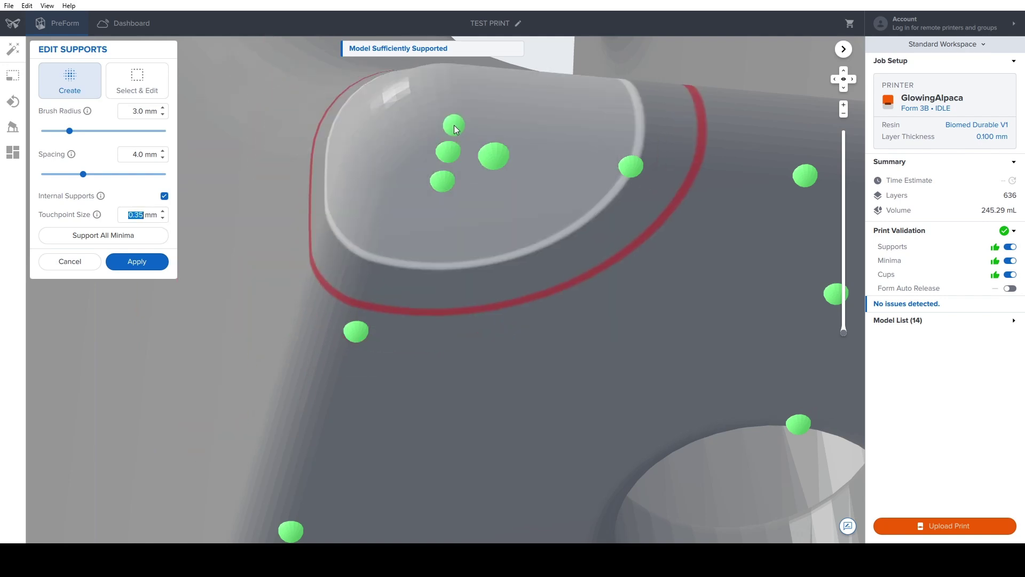
pyautogui.scroll(-3, 571, 182)
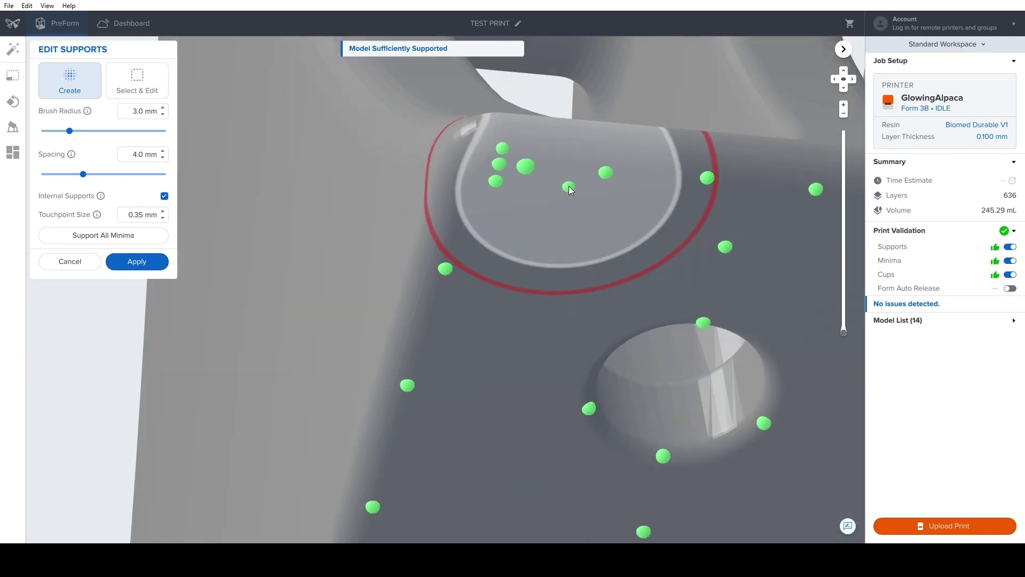
pyautogui.scroll(-3, 569, 186)
pyautogui.moveTo(570, 215)
pyautogui.mouseDown(button='right')
pyautogui.moveTo(504, 165)
pyautogui.moveTo(583, 226)
pyautogui.mouseUp(button='right')
pyautogui.scroll(2, 520, 189)
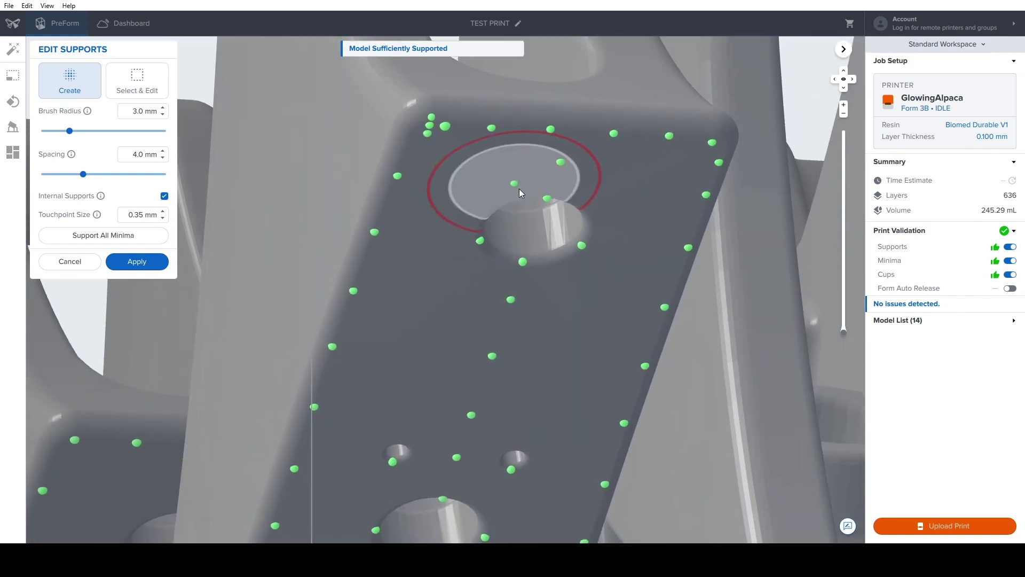
pyautogui.scroll(-4, 519, 189)
pyautogui.moveTo(518, 216); pyautogui.dragTo(514, 274, button='right')
pyautogui.scroll(6, 483, 161)
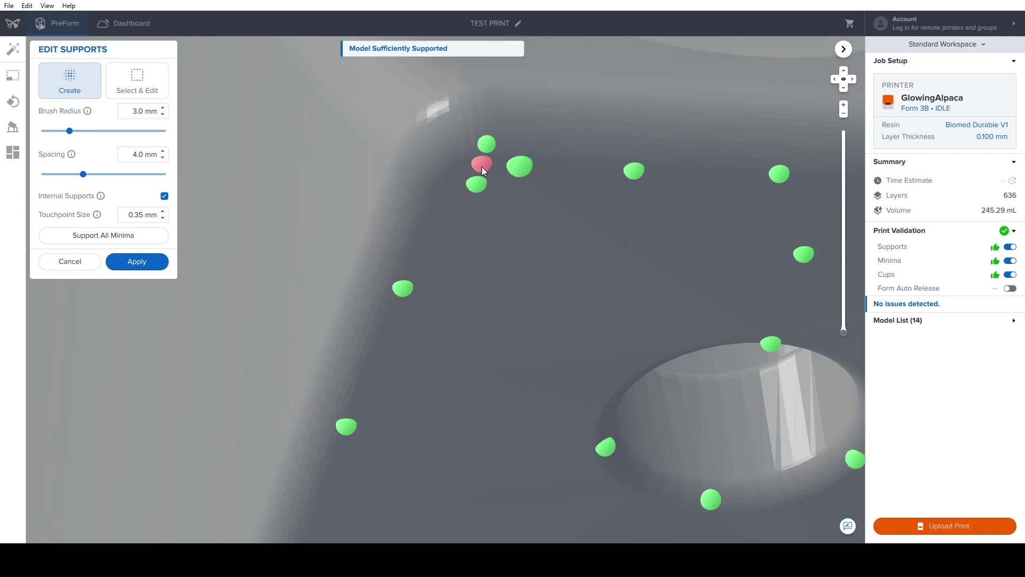
pyautogui.scroll(-3, 481, 167)
pyautogui.scroll(2, 435, 208)
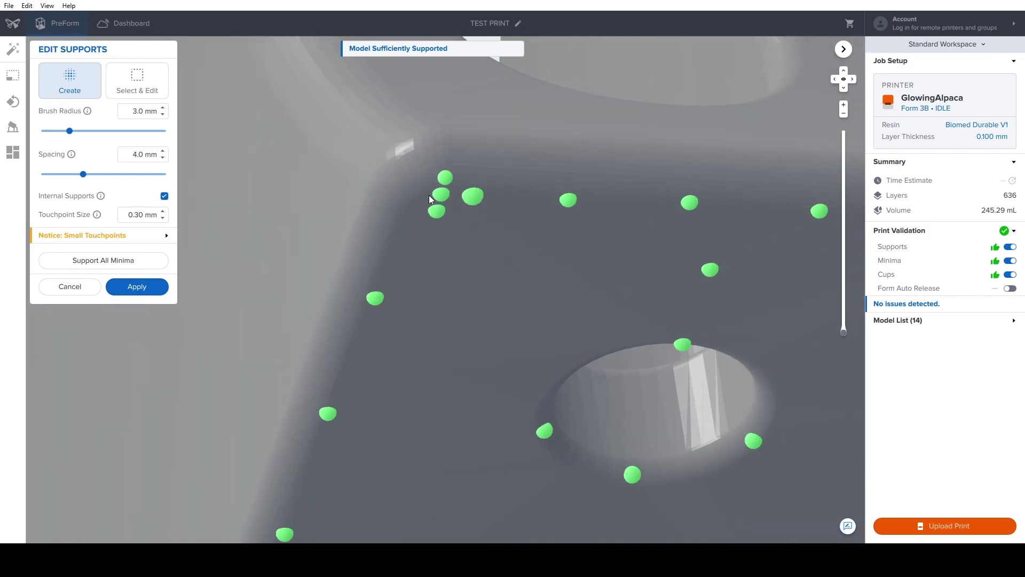
# - Add a 0.30 mm support beside the recess edge and review the supported plate
pyautogui.click(463, 213)
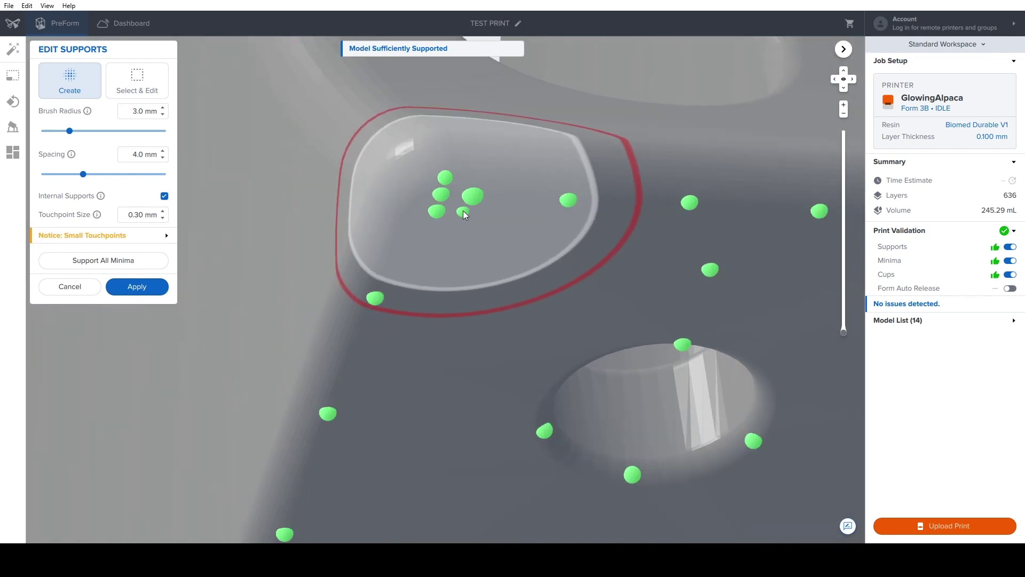
pyautogui.scroll(-3, 464, 211)
pyautogui.scroll(2, 476, 221)
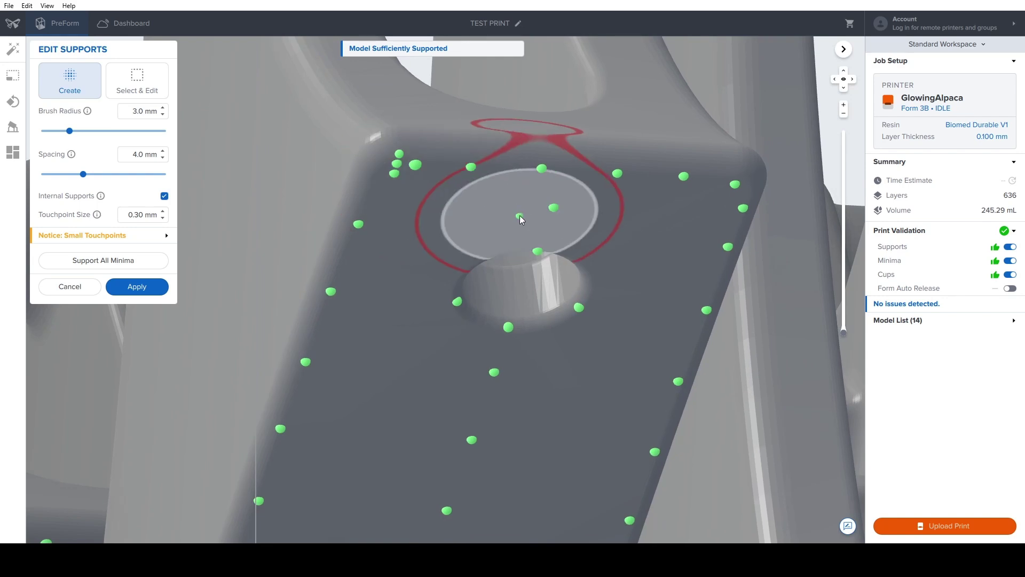
pyautogui.scroll(-2, 519, 215)
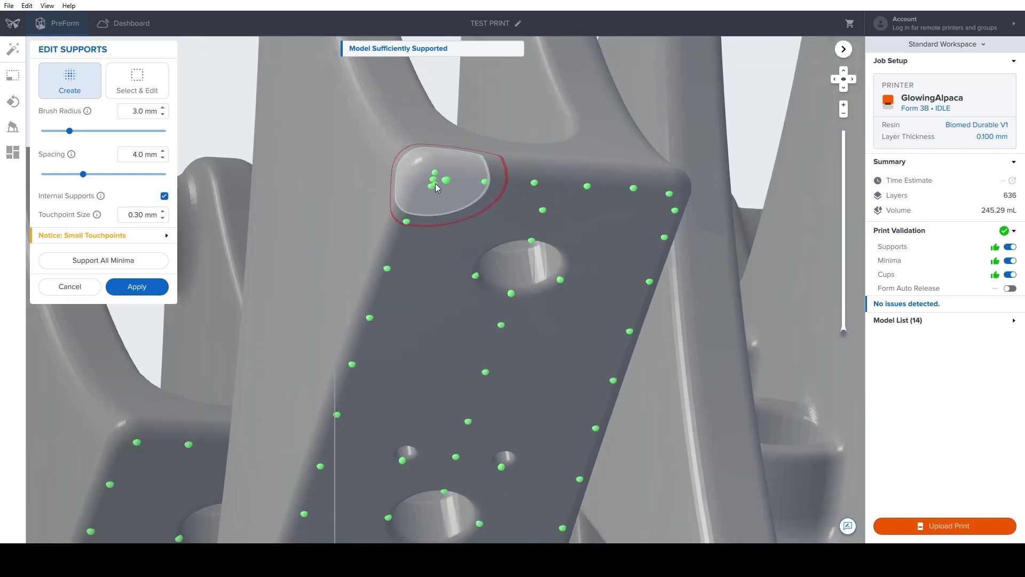
pyautogui.scroll(2, 436, 185)
pyautogui.scroll(-2, 437, 185)
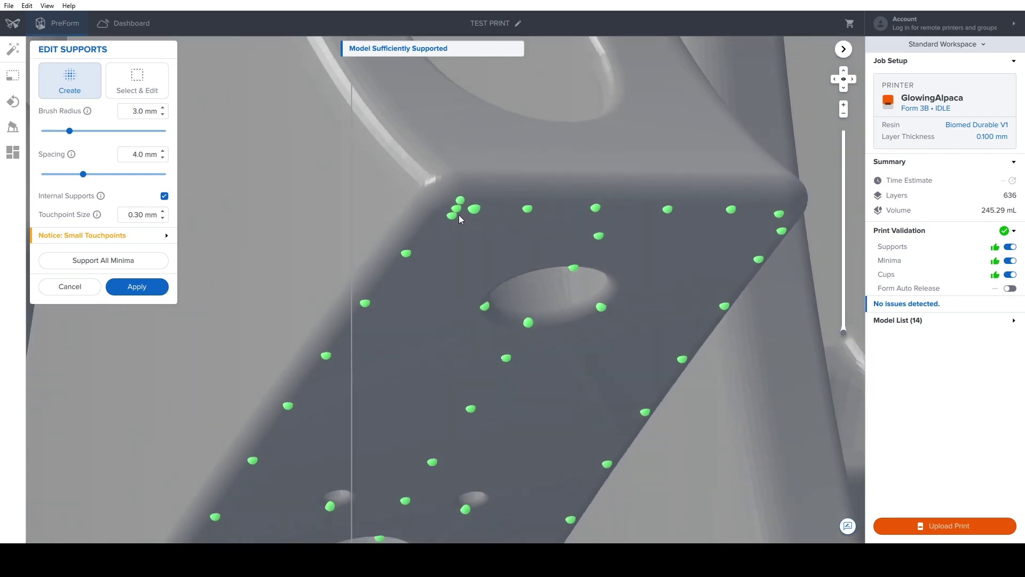
pyautogui.scroll(-1, 465, 217)
pyautogui.scroll(-2, 471, 218)
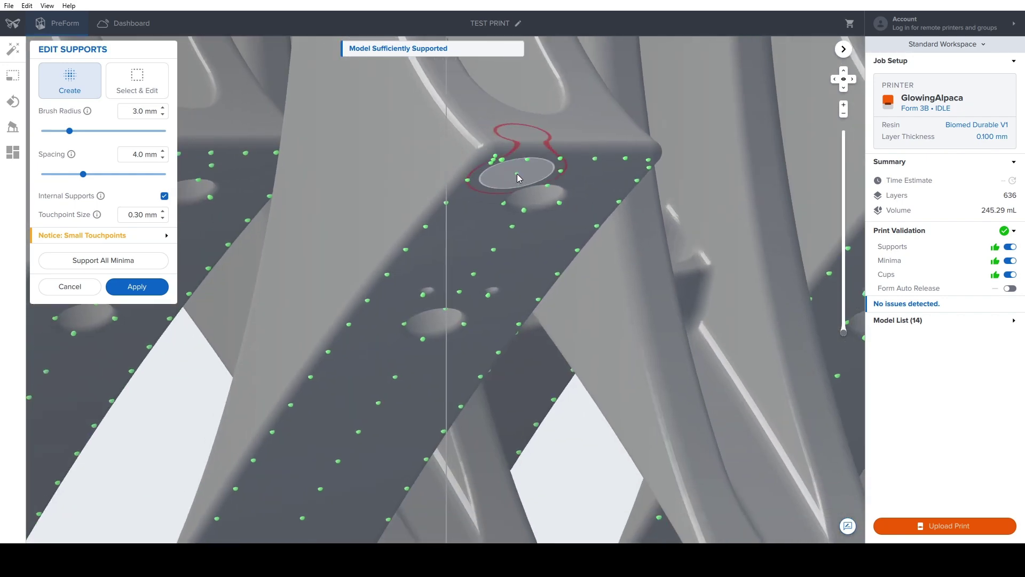
pyautogui.scroll(-4, 517, 174)
pyautogui.scroll(2, 392, 251)
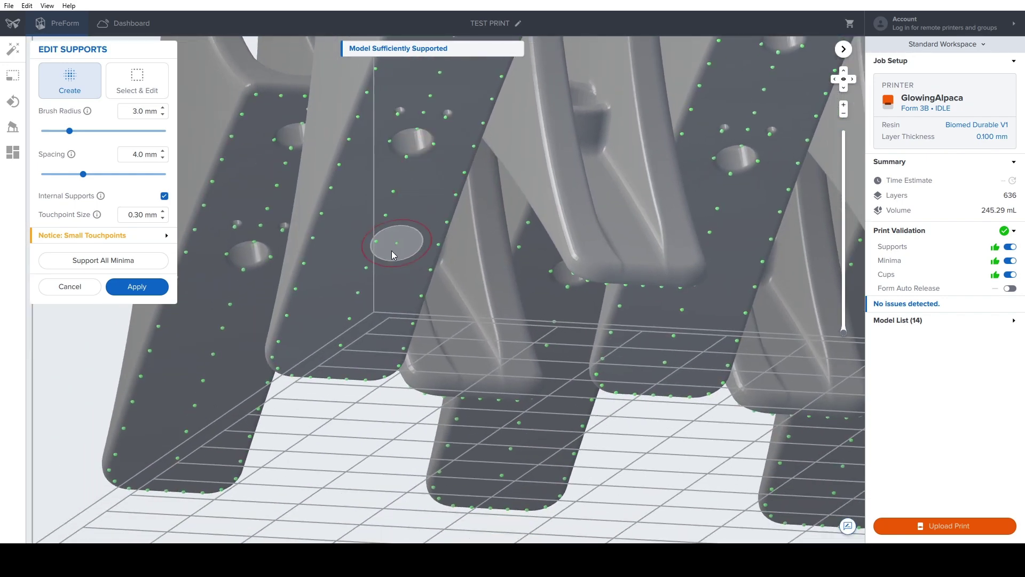
pyautogui.scroll(-1, 366, 316)
pyautogui.scroll(2, 371, 342)
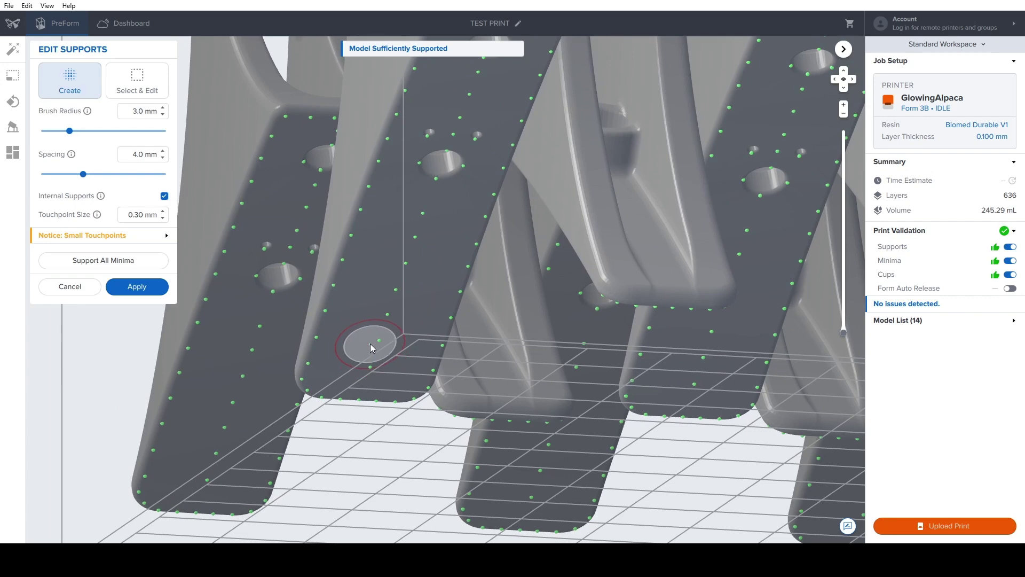
pyautogui.moveTo(372, 338)
pyautogui.mouseDown(button='right')
pyautogui.moveTo(385, 338)
pyautogui.moveTo(392, 401)
pyautogui.moveTo(535, 328)
pyautogui.moveTo(524, 313)
pyautogui.mouseUp(button='right')
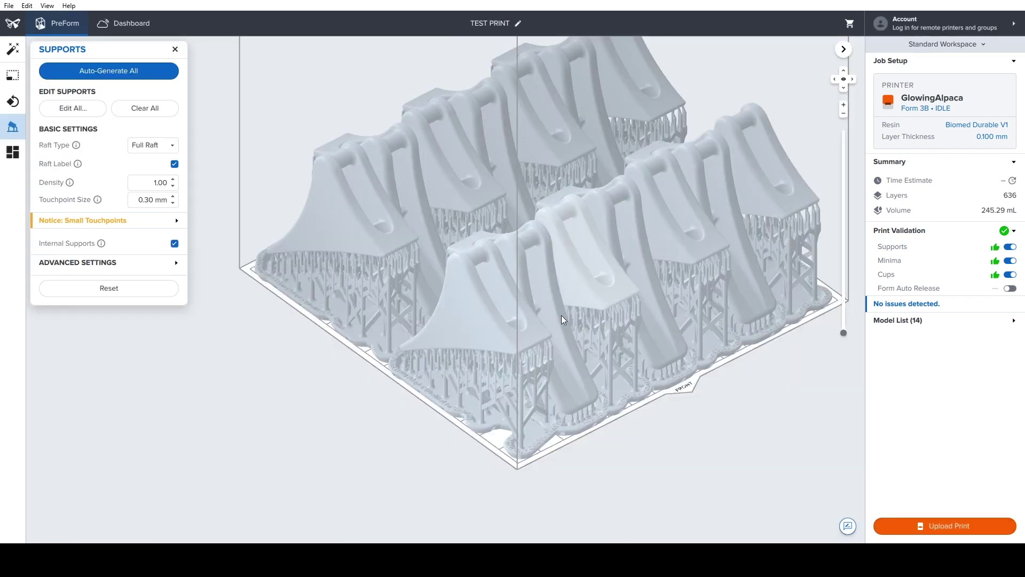
# - Raise the layer preview to around layer 79 and step through the nearby layers
pyautogui.moveTo(845, 332); pyautogui.dragTo(830, 305)
pyautogui.scroll(6, 393, 358)
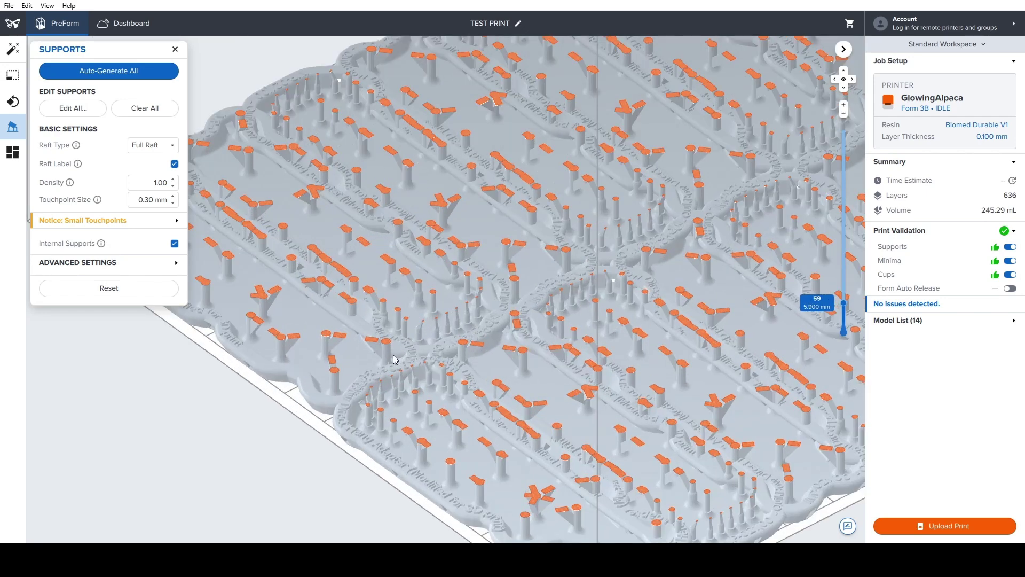
pyautogui.scroll(3, 448, 329)
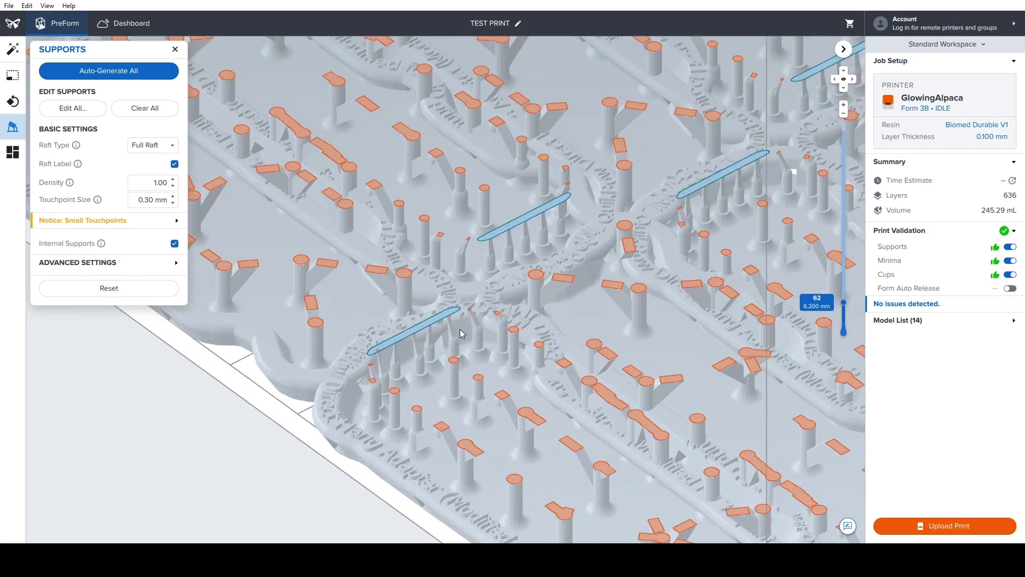
pyautogui.scroll(2, 429, 331)
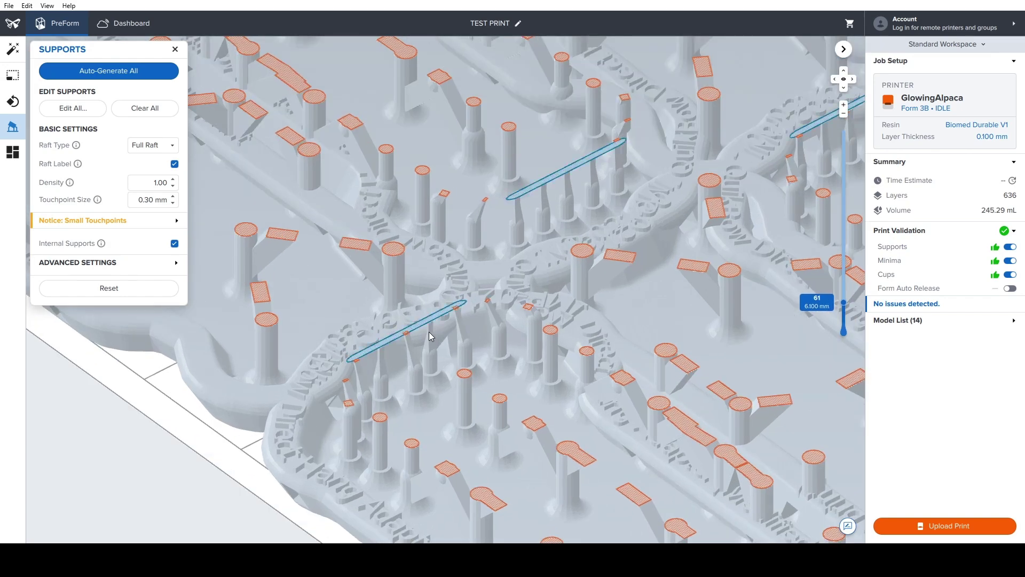
pyautogui.press('Up')
pyautogui.press('Up')
pyautogui.press('Up')
pyautogui.press('Up')
pyautogui.press('Up')
pyautogui.press('Up')
pyautogui.press('Up')
pyautogui.press('Up')
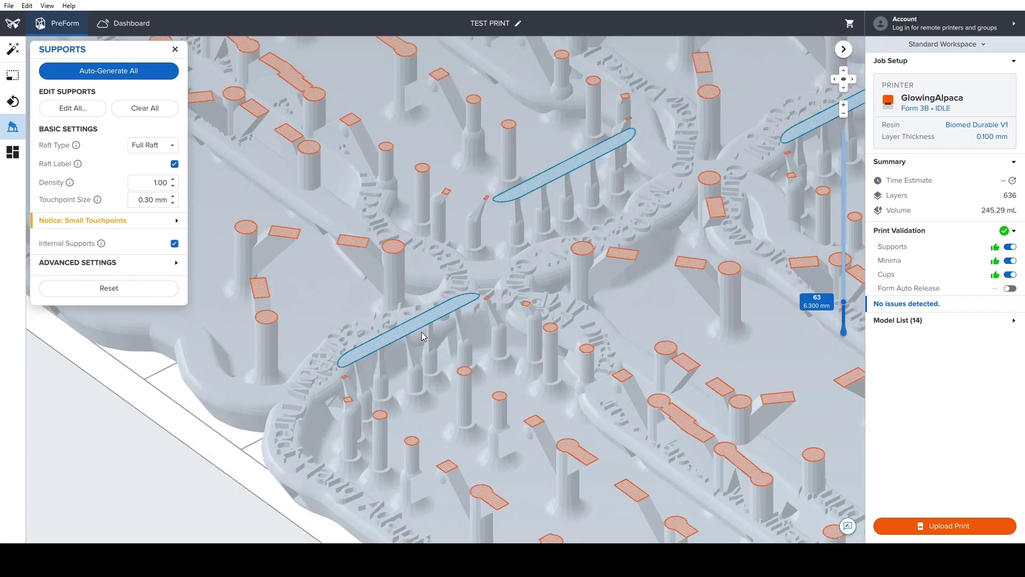
pyautogui.press('Up')
pyautogui.press('Up')
pyautogui.press('Up')
pyautogui.press('Up')
pyautogui.press('Up')
pyautogui.press('Up')
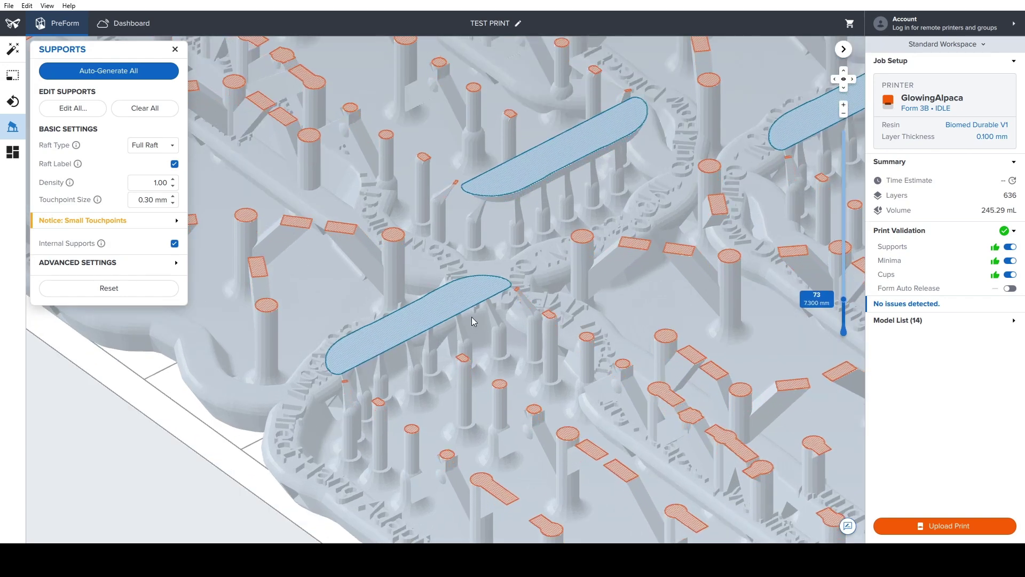
pyautogui.press('Down')
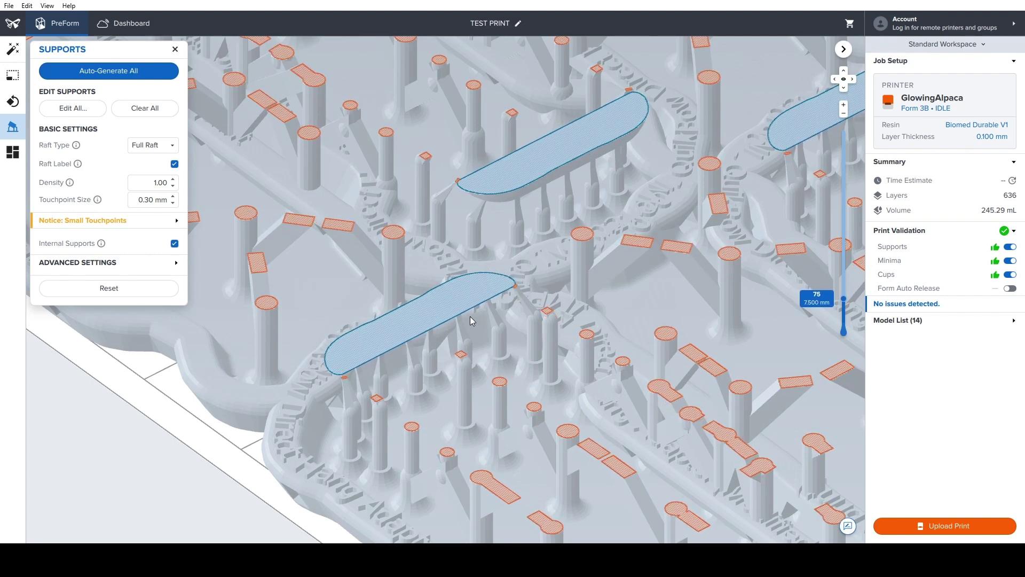
pyautogui.press('Up')
pyautogui.press('Up')
pyautogui.press('Up')
pyautogui.press('Up')
pyautogui.press('Up')
pyautogui.press('Up')
pyautogui.press('Up')
pyautogui.press('Up')
pyautogui.press('Up')
pyautogui.press('Up')
pyautogui.press('Up')
pyautogui.press('Up')
pyautogui.press('Up')
pyautogui.press('Up')
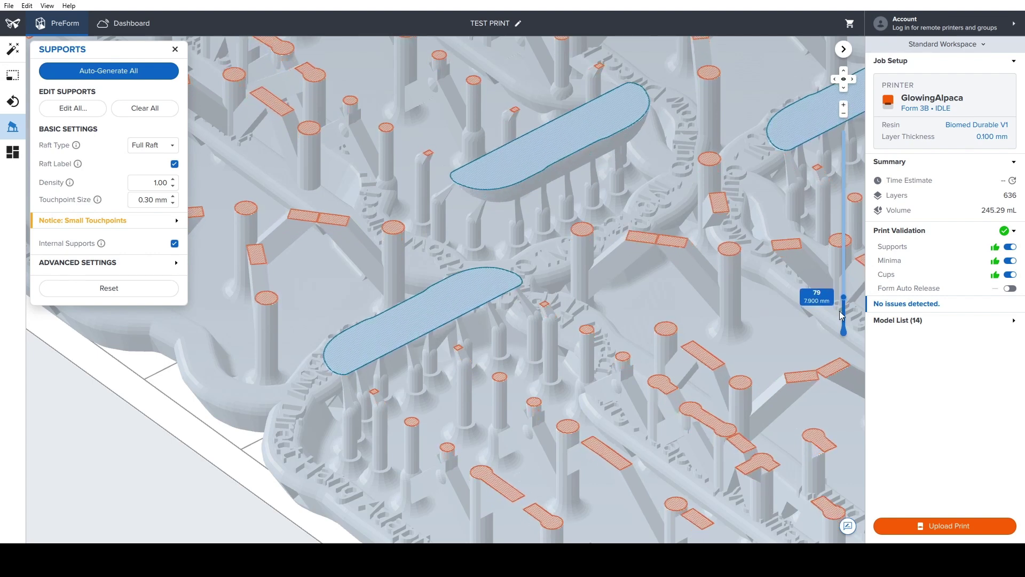
# - Scrub the layer preview up through layers 193 to 358, then return to the full models
pyautogui.moveTo(846, 299); pyautogui.dragTo(844, 218)
pyautogui.scroll(-3, 651, 268)
pyautogui.scroll(2, 549, 246)
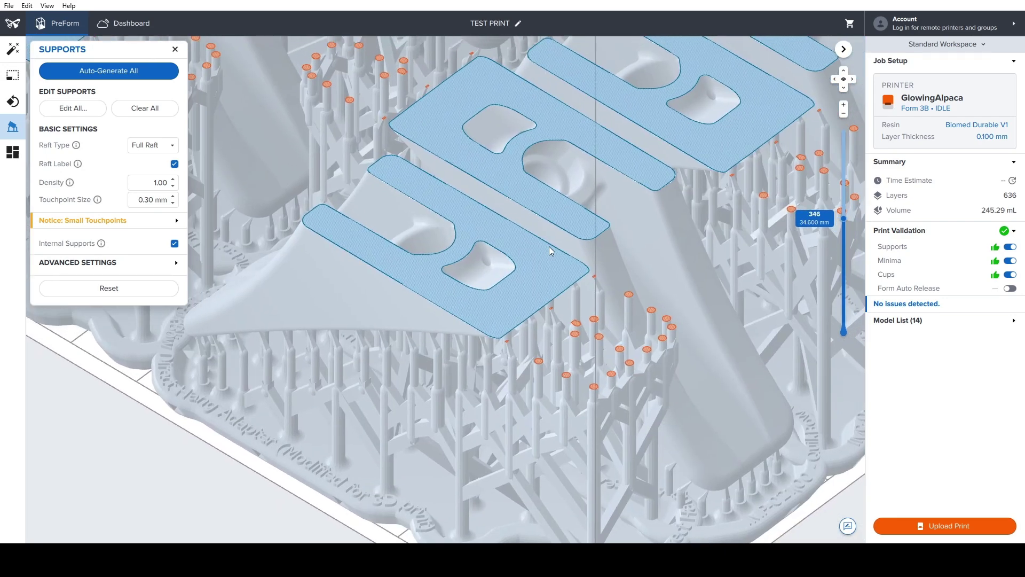
pyautogui.moveTo(492, 281); pyautogui.dragTo(540, 307, button='middle')
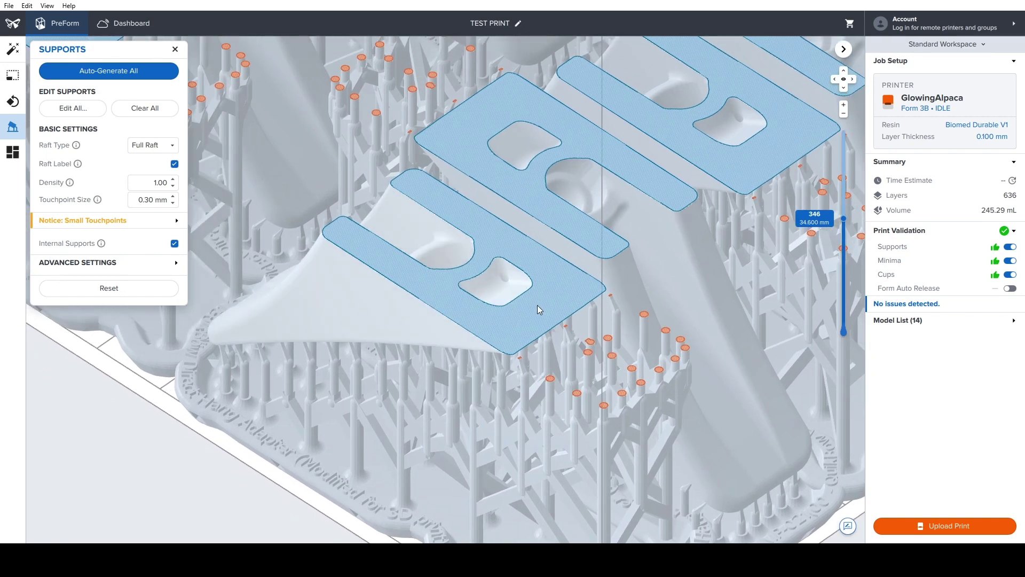
pyautogui.scroll(2, 572, 323)
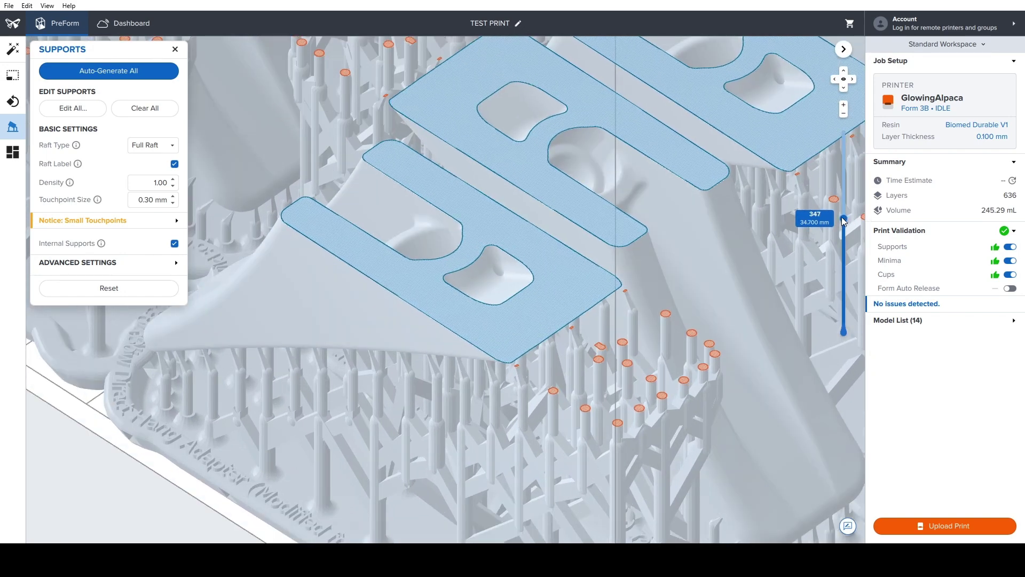
pyautogui.moveTo(843, 220)
pyautogui.mouseDown()
pyautogui.moveTo(844, 141)
pyautogui.moveTo(843, 237)
pyautogui.mouseUp()
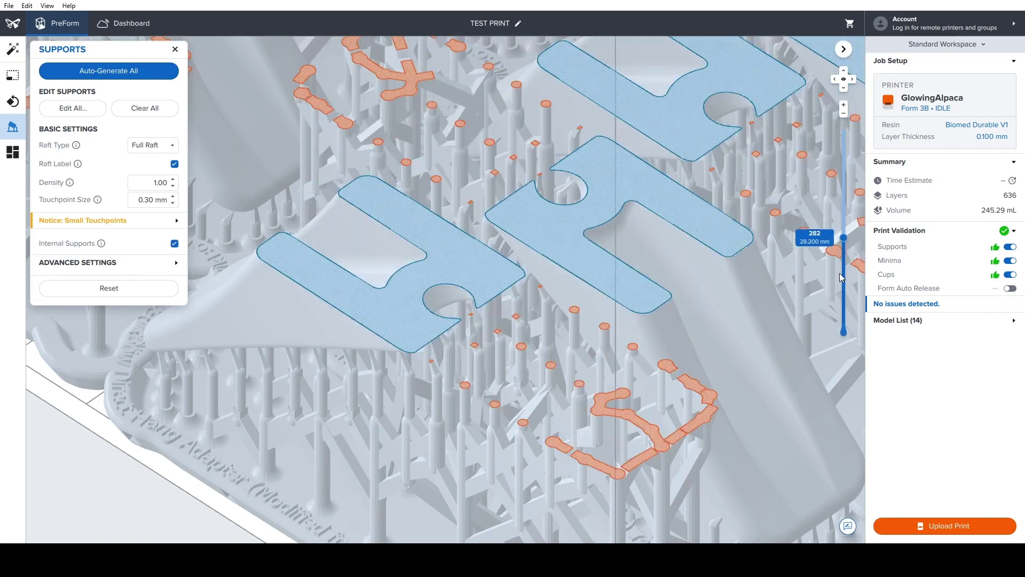
pyautogui.moveTo(841, 277); pyautogui.dragTo(838, 359)
pyautogui.scroll(-5, 632, 319)
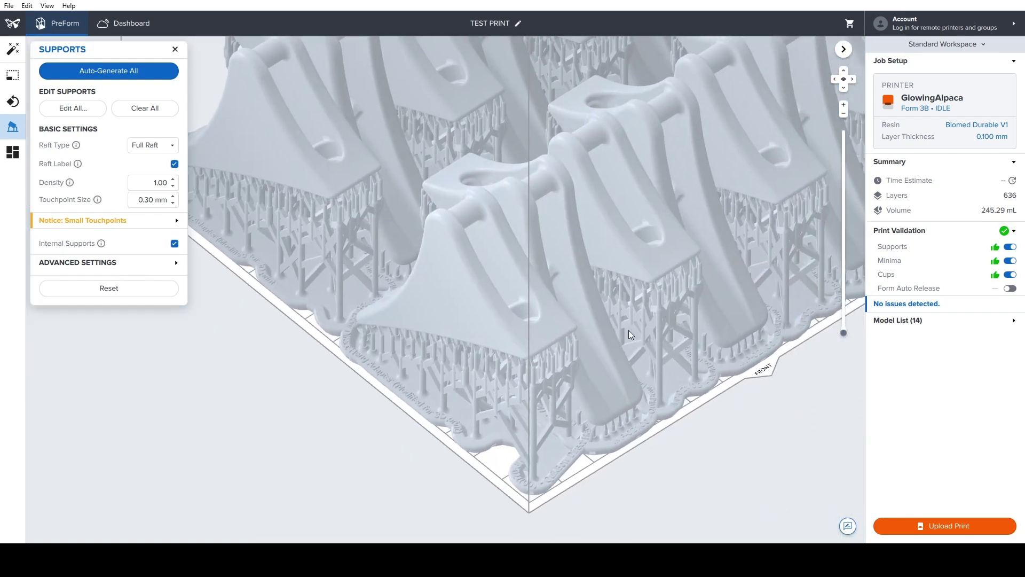
# - Select one adapter and open support editing for it
pyautogui.click(496, 302)
pyautogui.click(71, 108)
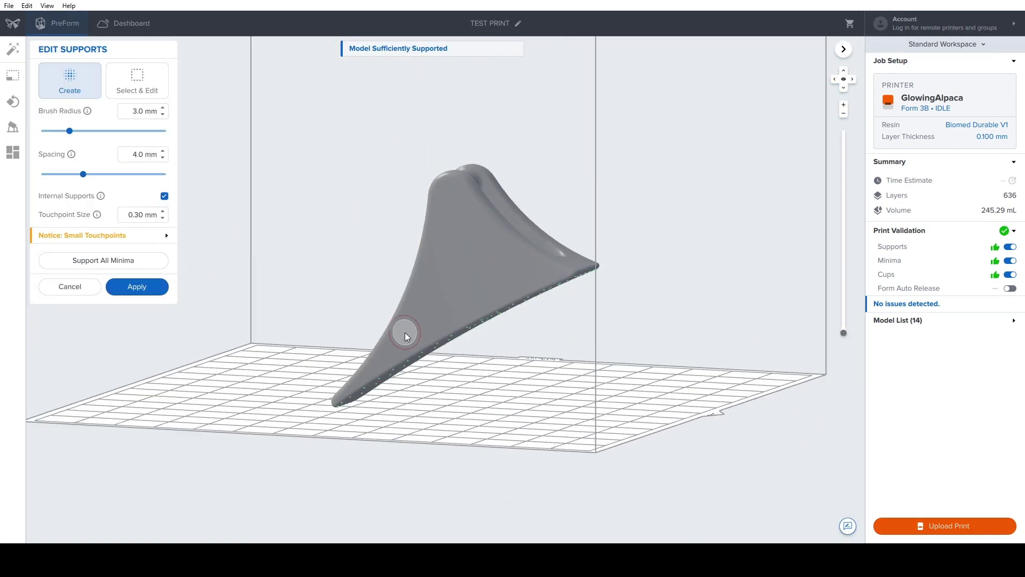
pyautogui.scroll(5, 405, 332)
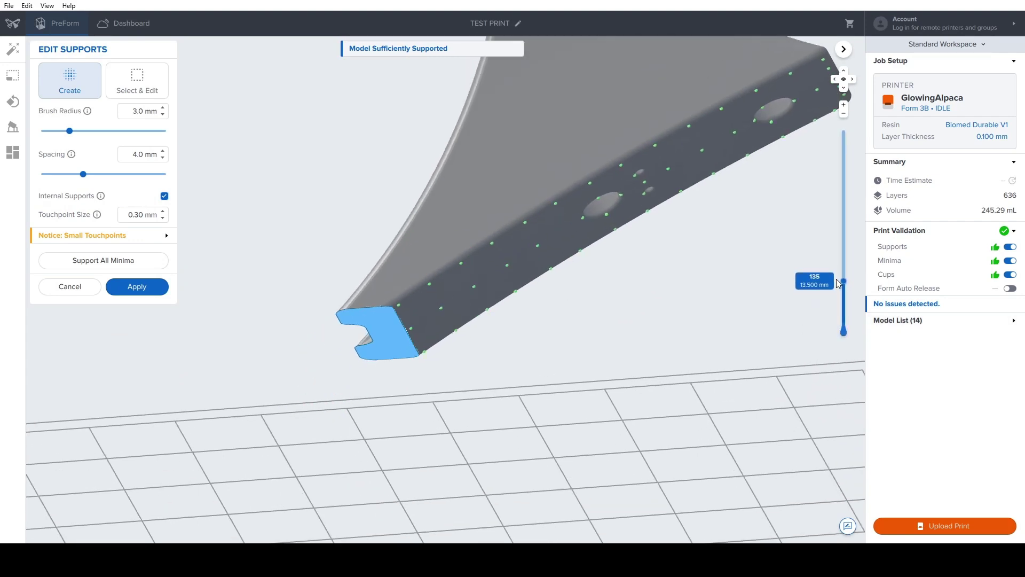
# - Sweep the adapter's layers down to 81 and orbit high and low to inspect its touchpoints
pyautogui.moveTo(839, 282); pyautogui.dragTo(844, 330)
pyautogui.scroll(-5, 605, 338)
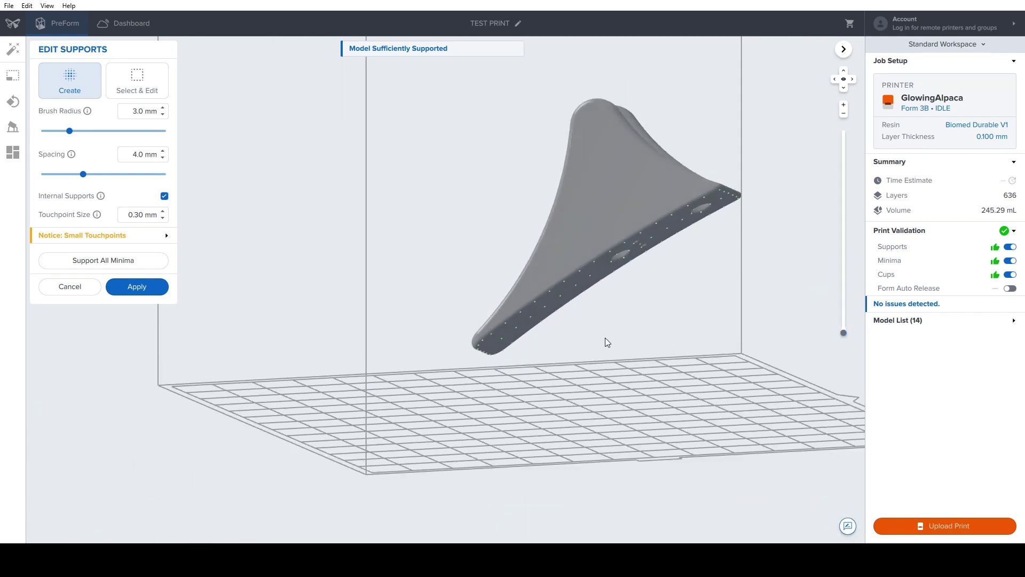
pyautogui.moveTo(604, 338); pyautogui.dragTo(635, 271, button='right')
pyautogui.scroll(6, 636, 272)
pyautogui.scroll(3, 619, 202)
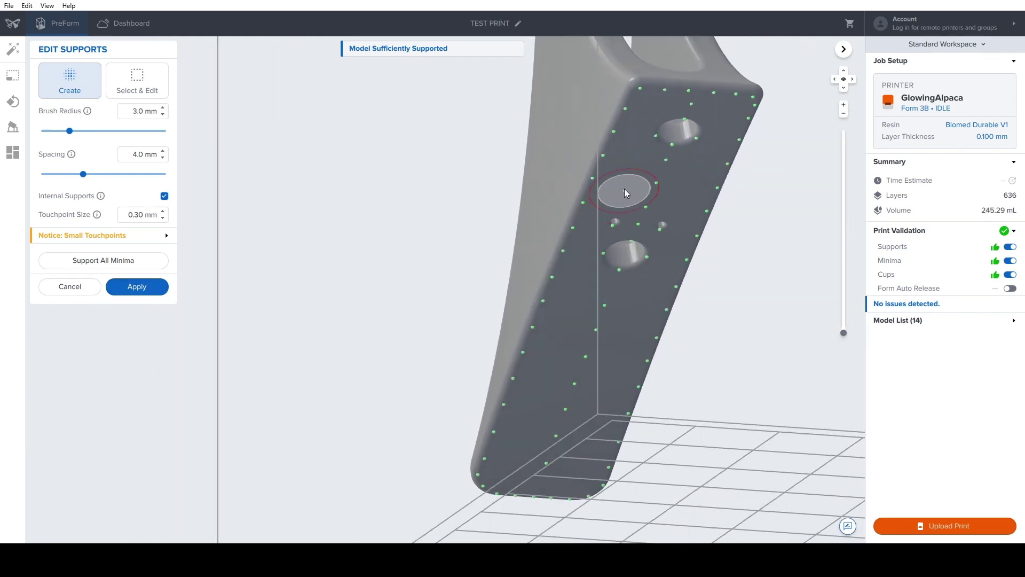
pyautogui.scroll(2, 627, 196)
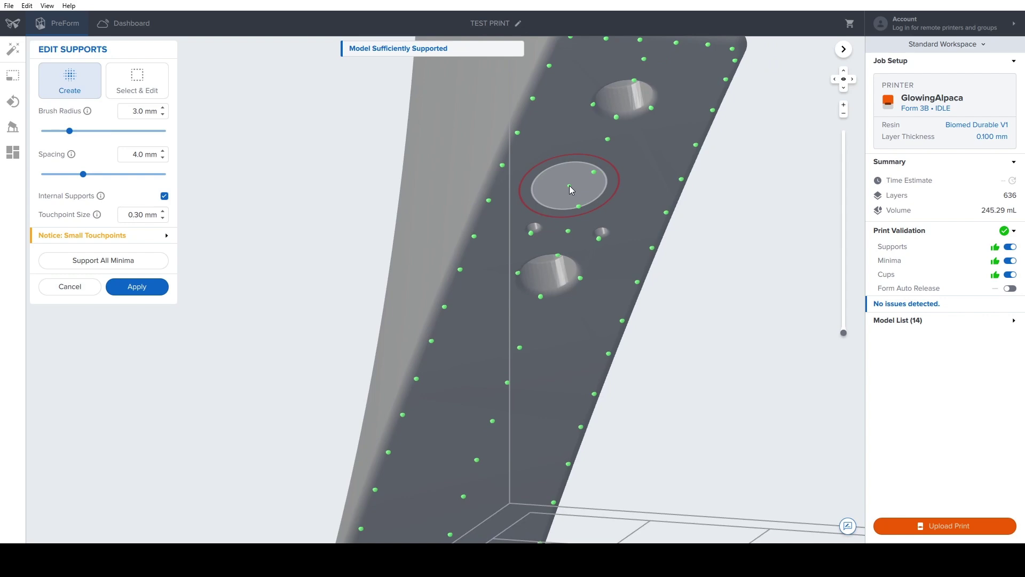
pyautogui.scroll(-5, 569, 186)
pyautogui.moveTo(563, 208); pyautogui.dragTo(611, 277, button='right')
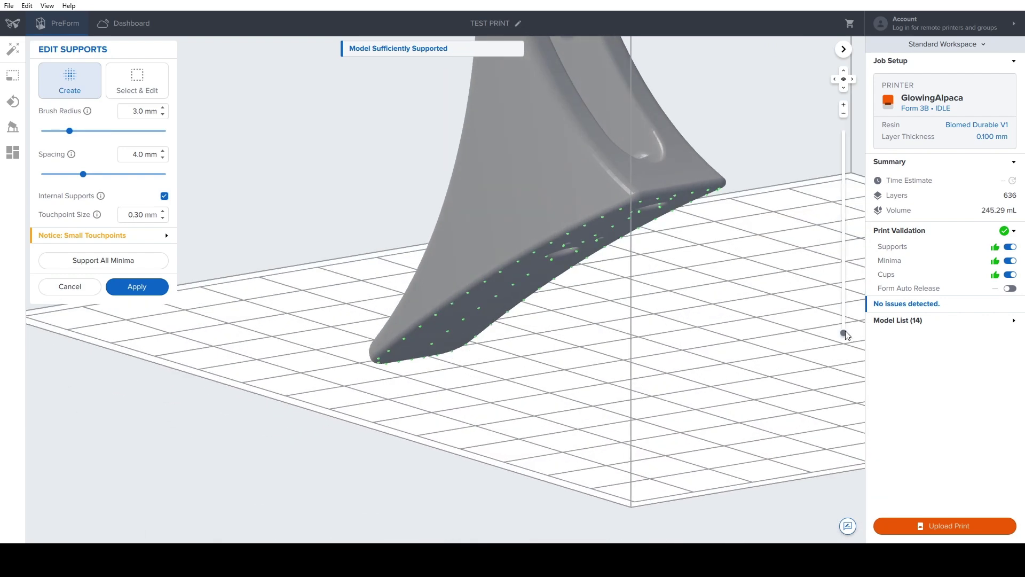
pyautogui.scroll(-2, 422, 272)
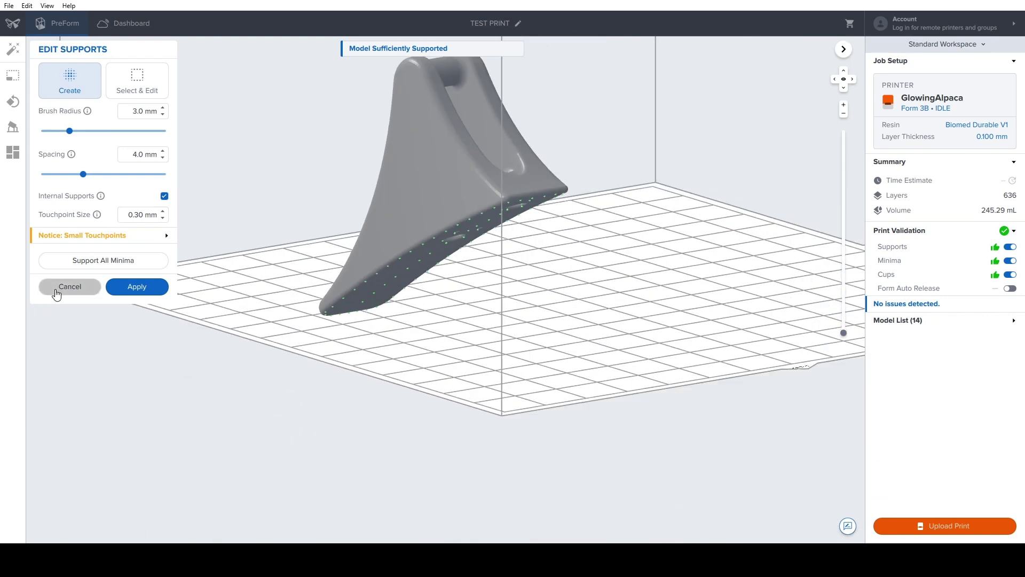
# - Cancel support editing and view all supported models in perspective
pyautogui.click(57, 288)
pyautogui.moveTo(663, 377); pyautogui.dragTo(540, 385, button='right')
pyautogui.scroll(-2, 674, 411)
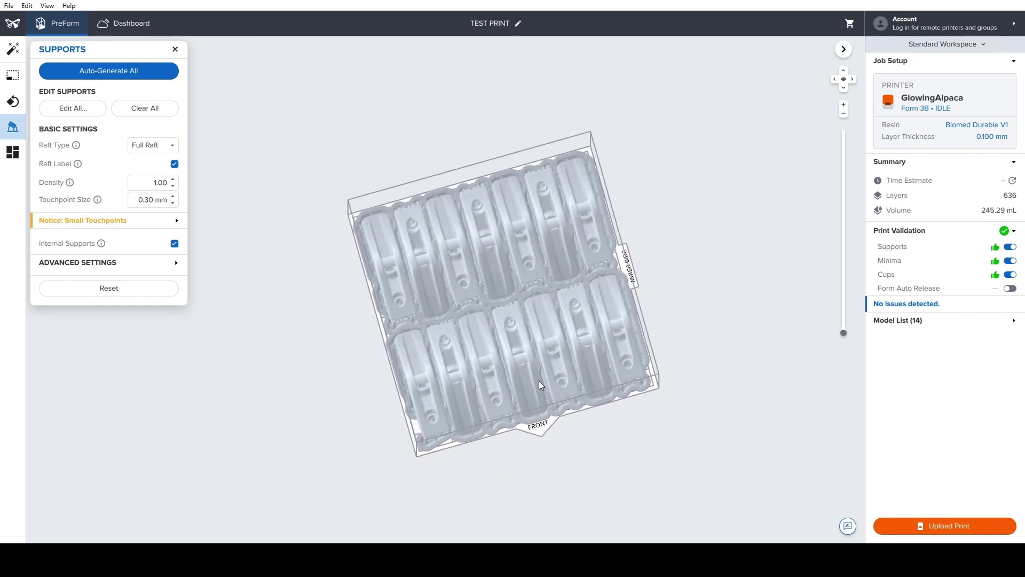
pyautogui.scroll(5, 489, 382)
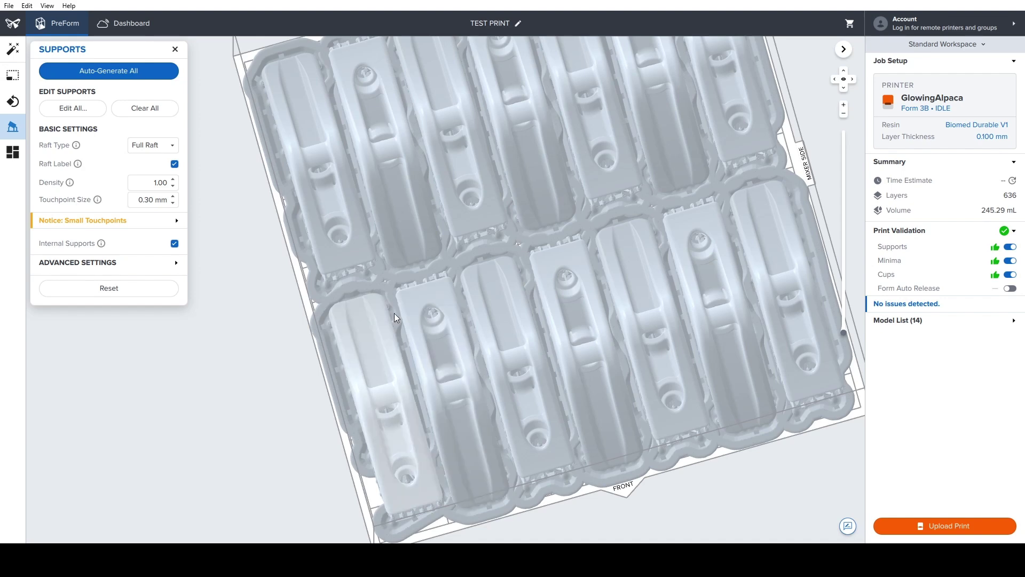
pyautogui.scroll(-5, 673, 296)
pyautogui.moveTo(419, 267); pyautogui.dragTo(509, 272, button='right')
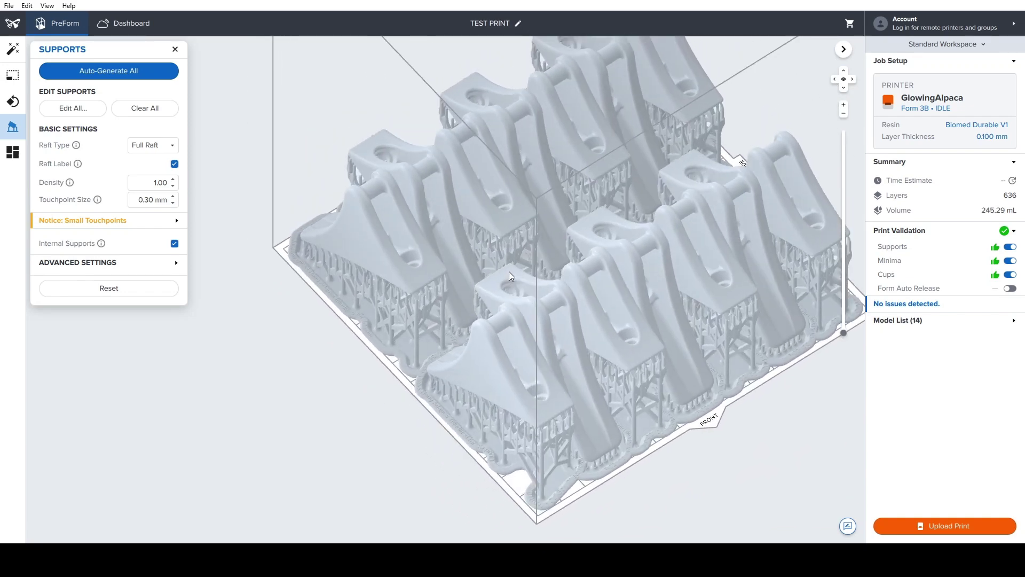
pyautogui.scroll(-5, 561, 320)
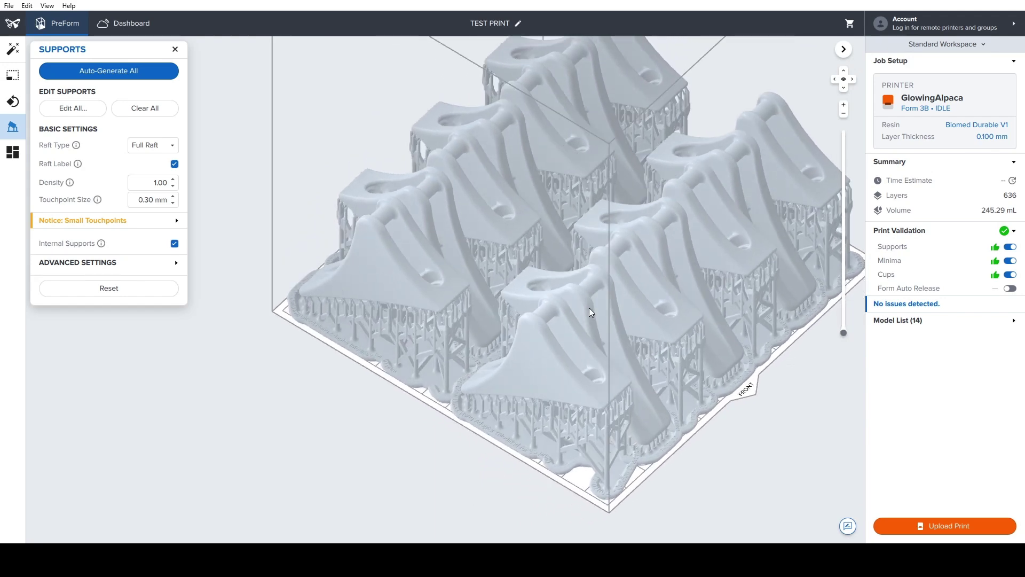
# - Orbit between top-down and side views to inspect the supports, build volume and FRONT label
pyautogui.moveTo(602, 335); pyautogui.dragTo(496, 394, button='right')
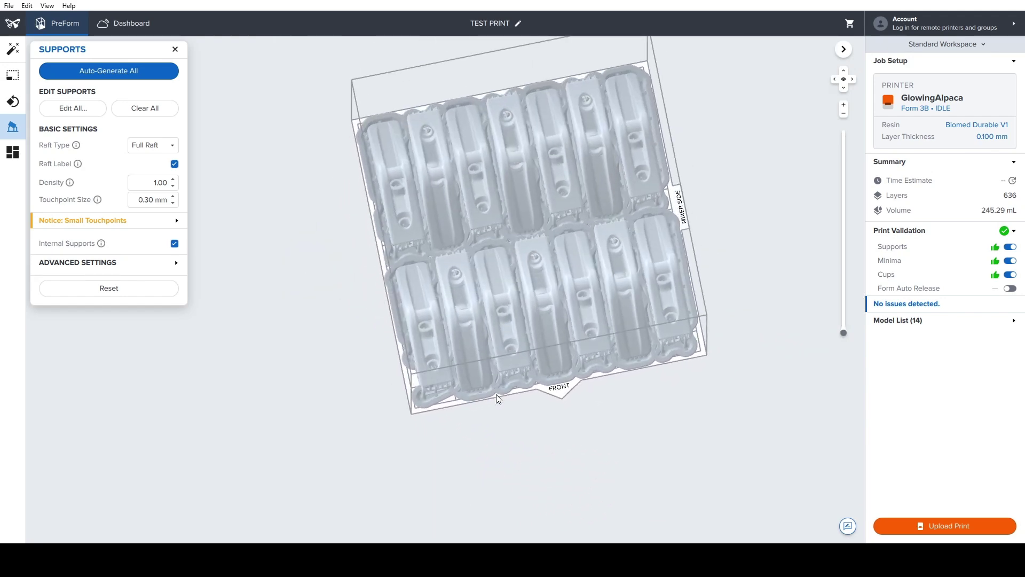
pyautogui.moveTo(523, 218); pyautogui.dragTo(504, 246, button='right')
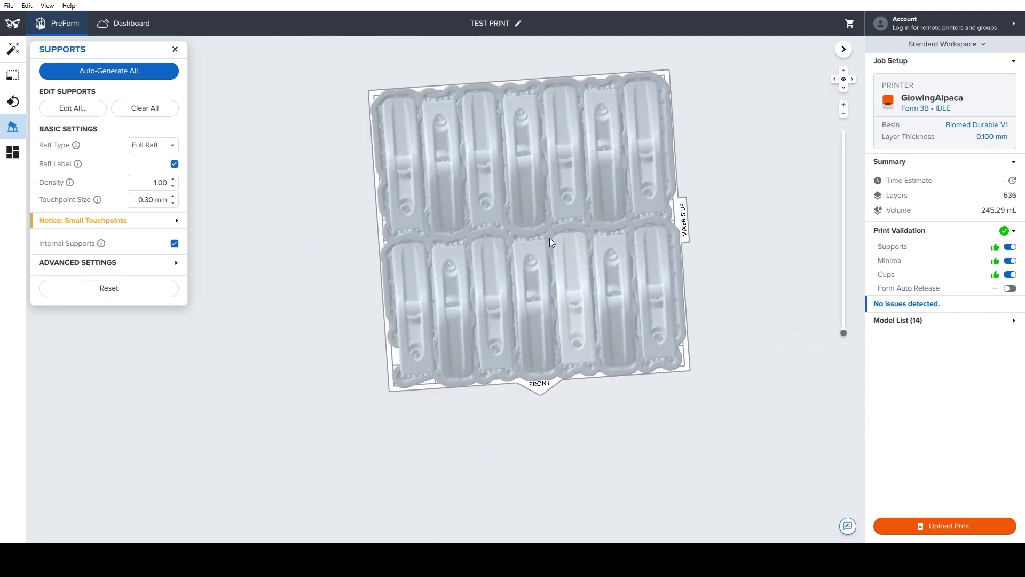
pyautogui.scroll(3, 482, 314)
pyautogui.moveTo(483, 310); pyautogui.dragTo(523, 292, button='right')
pyautogui.moveTo(334, 272); pyautogui.dragTo(522, 358, button='right')
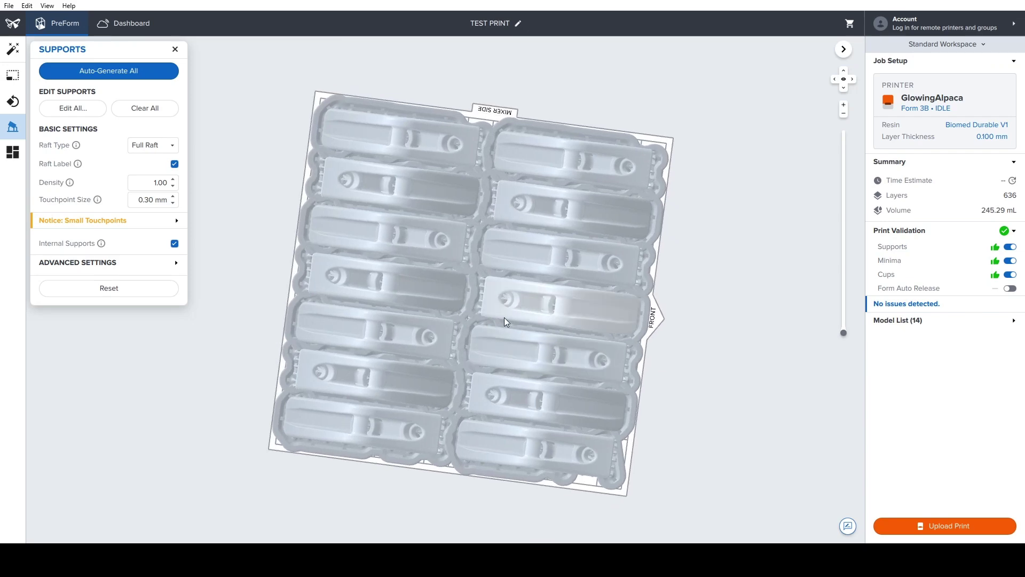
pyautogui.moveTo(713, 324); pyautogui.dragTo(543, 253, button='right')
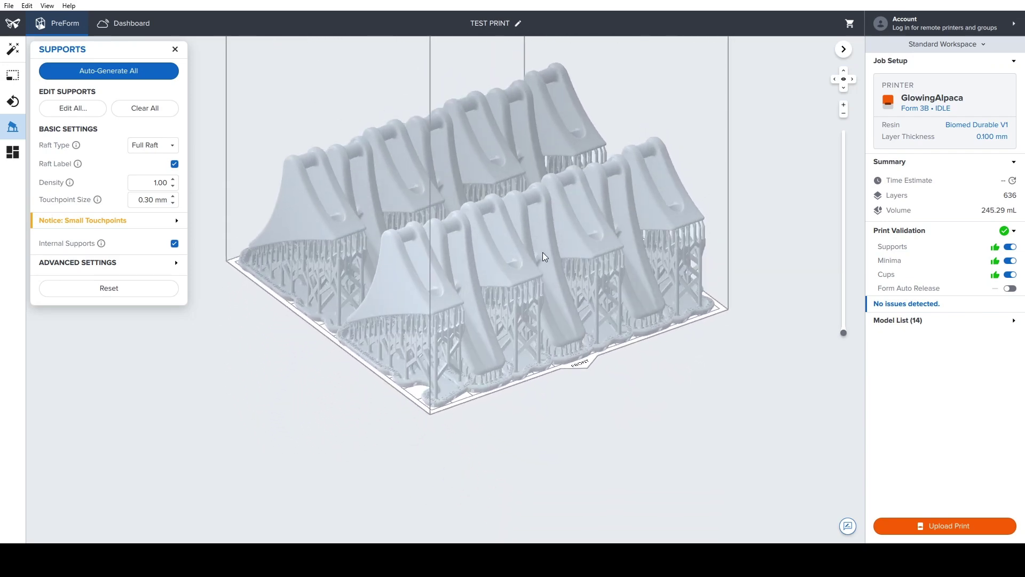
pyautogui.moveTo(476, 374); pyautogui.dragTo(547, 273, button='right')
pyautogui.scroll(-3, 545, 273)
pyautogui.moveTo(537, 313); pyautogui.dragTo(480, 298, button='right')
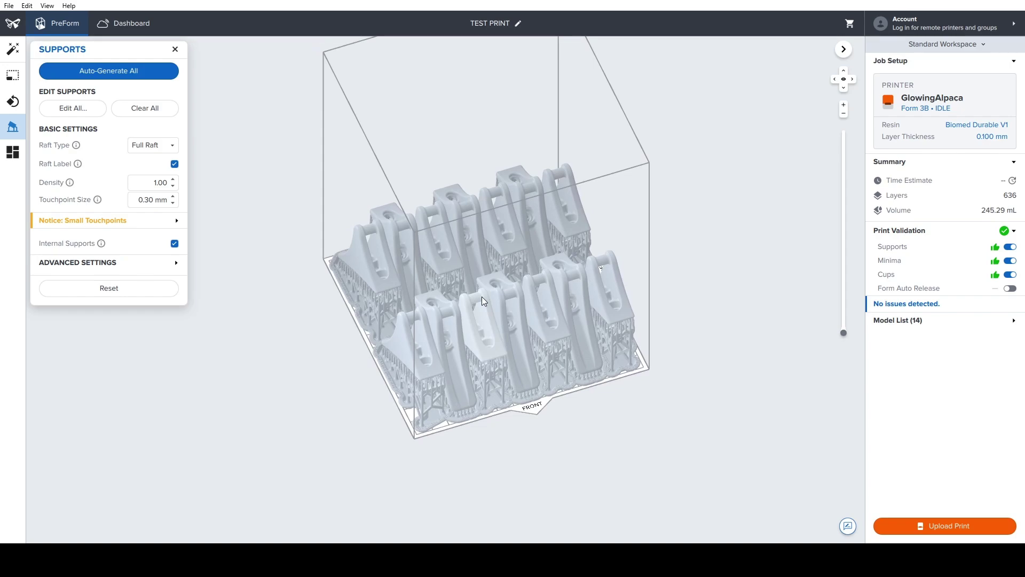
pyautogui.scroll(1, 481, 298)
pyautogui.moveTo(479, 301); pyautogui.dragTo(471, 285, button='middle')
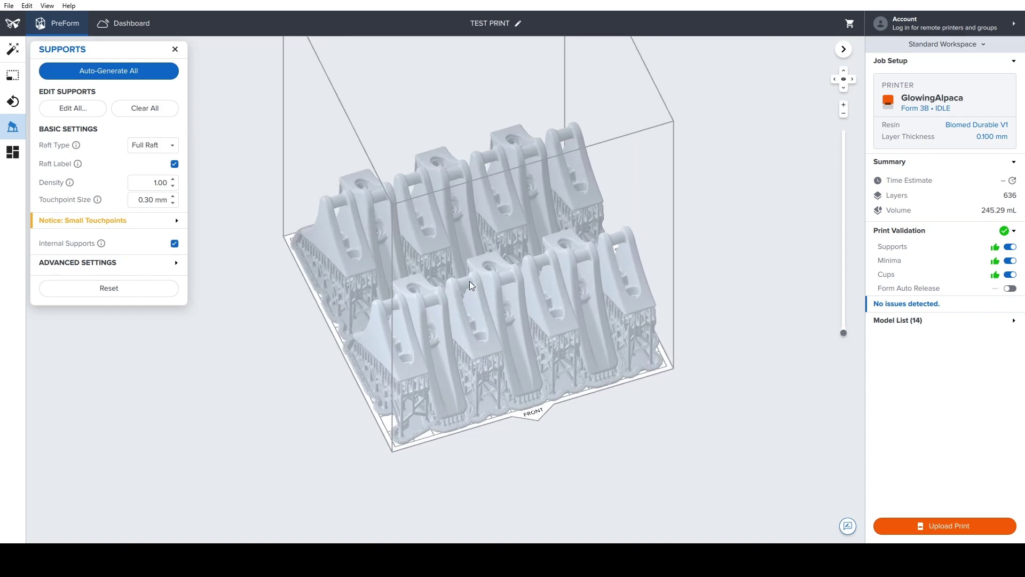